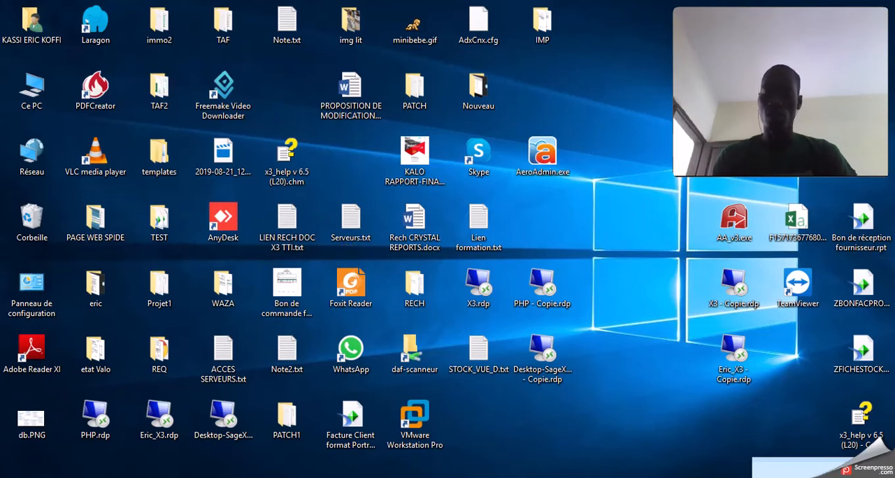
# - Bring up the CR SEANCE1.pptx presentation in PowerPoint
pyautogui.click(678, 473)
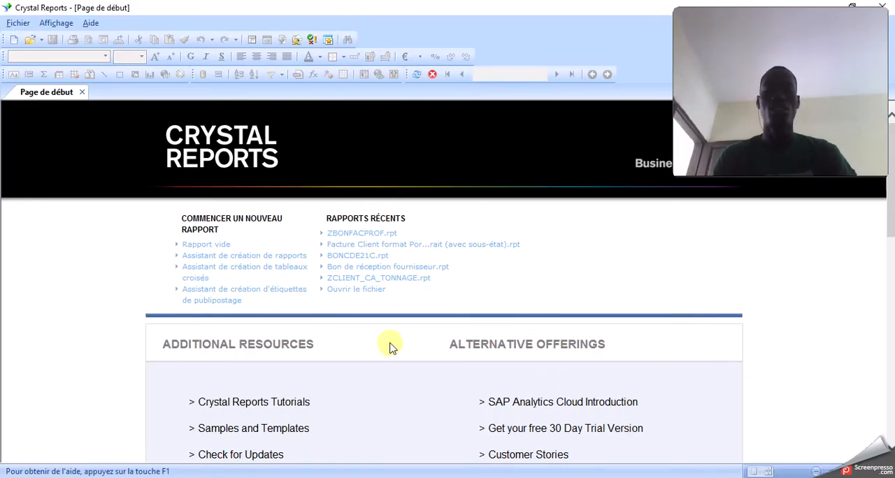
pyautogui.click(752, 9)
pyautogui.moveTo(756, 18); pyautogui.dragTo(775, 321)
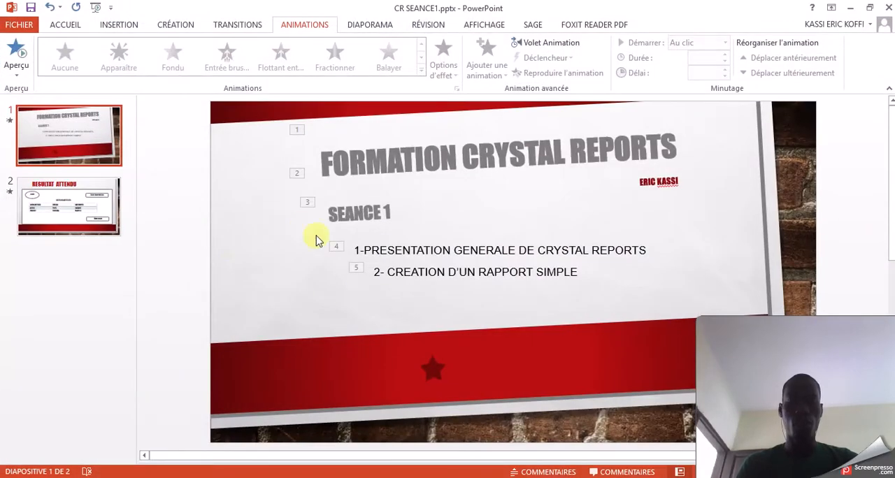
pyautogui.moveTo(776, 329); pyautogui.dragTo(78, 360)
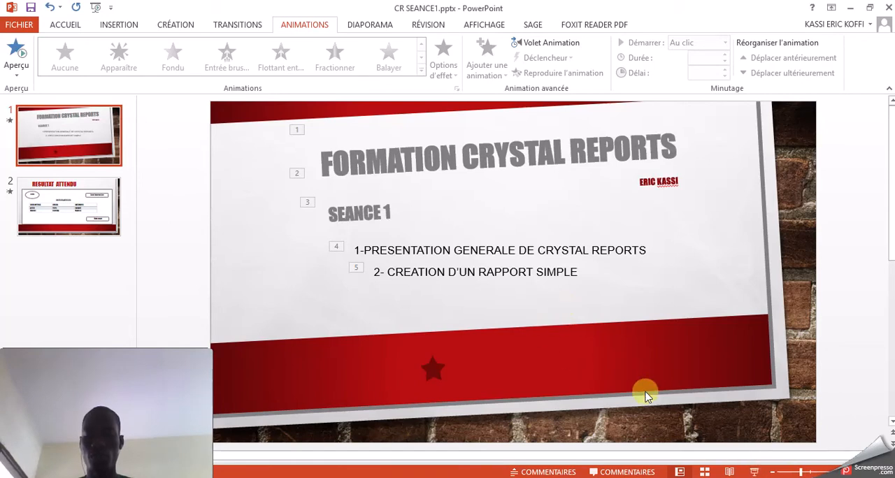
# - Present CR SEANCE1.pptx as a slide show from the session outline to the RESULTAT ATTENDU slide, and end the show
pyautogui.click(755, 474)
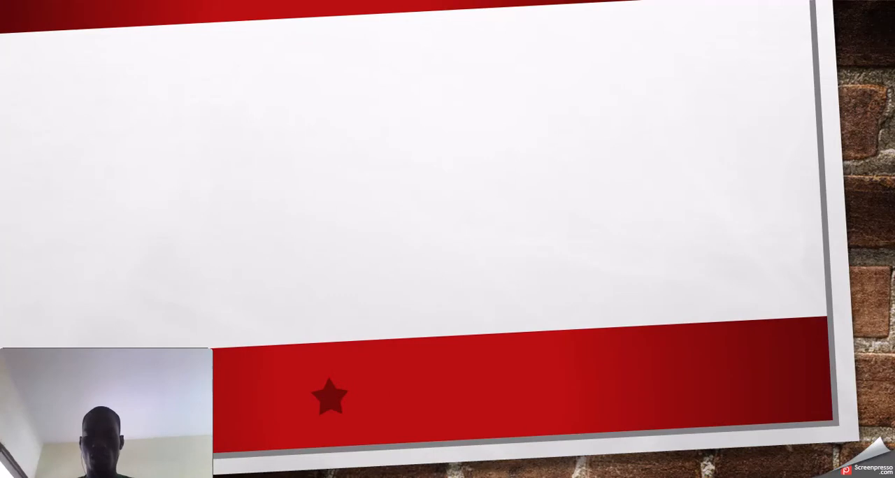
pyautogui.click(493, 241)
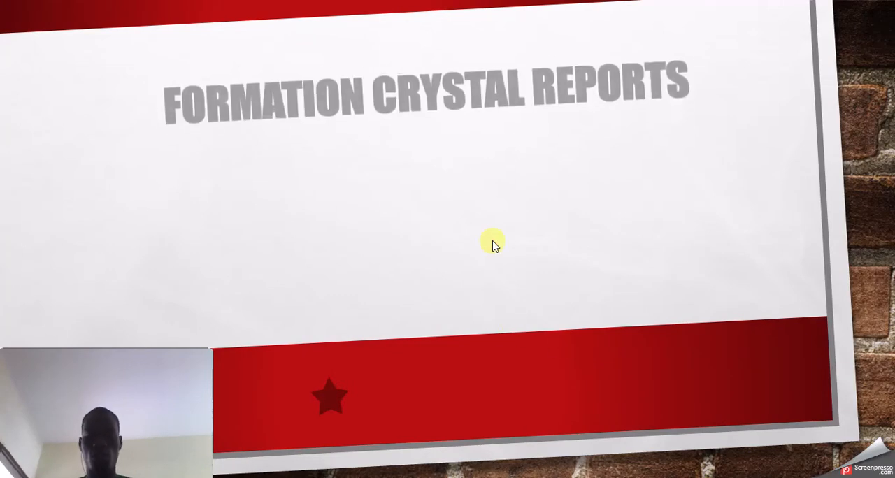
pyautogui.click(493, 243)
pyautogui.click(493, 244)
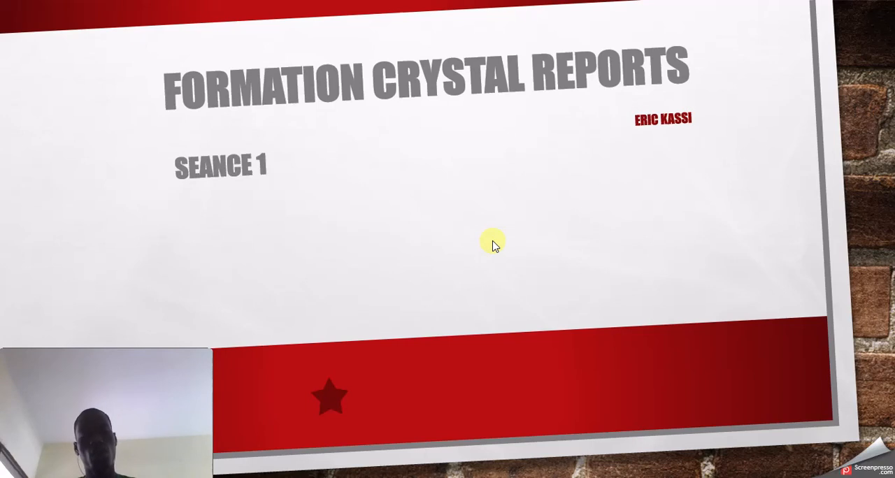
pyautogui.press('Right')
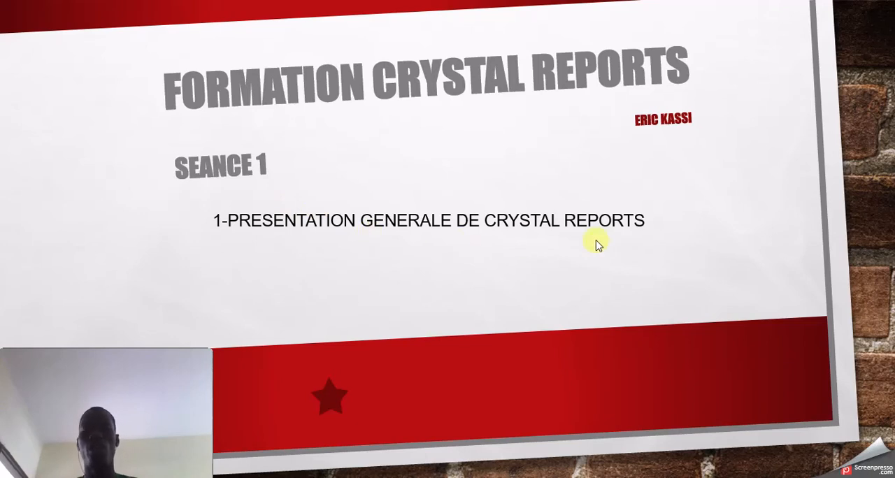
pyautogui.click(473, 256)
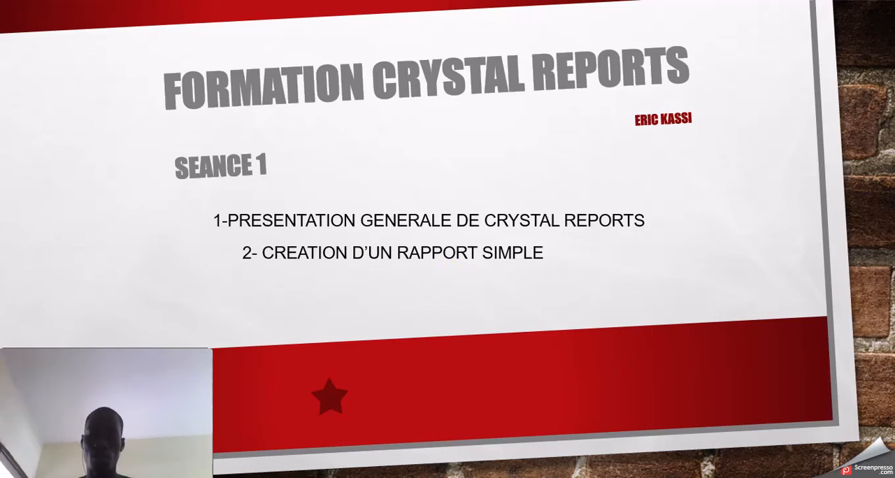
pyautogui.press('Right')
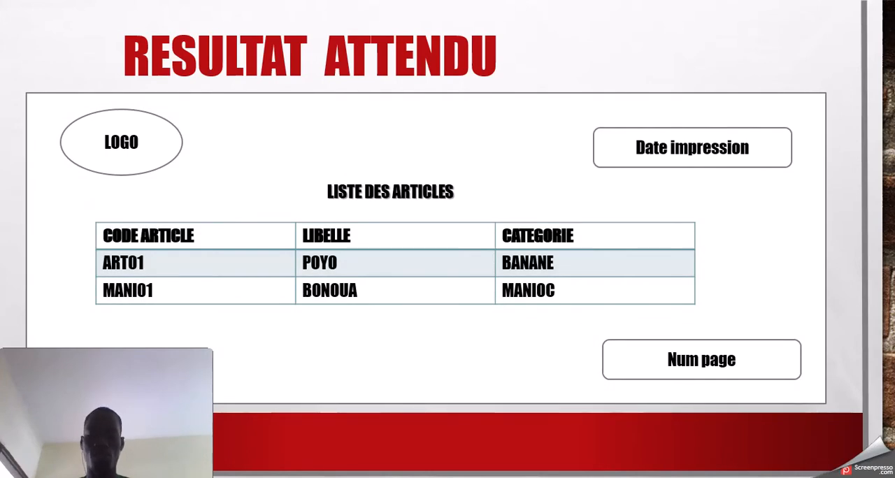
pyautogui.press('Right')
pyautogui.click(406, 278)
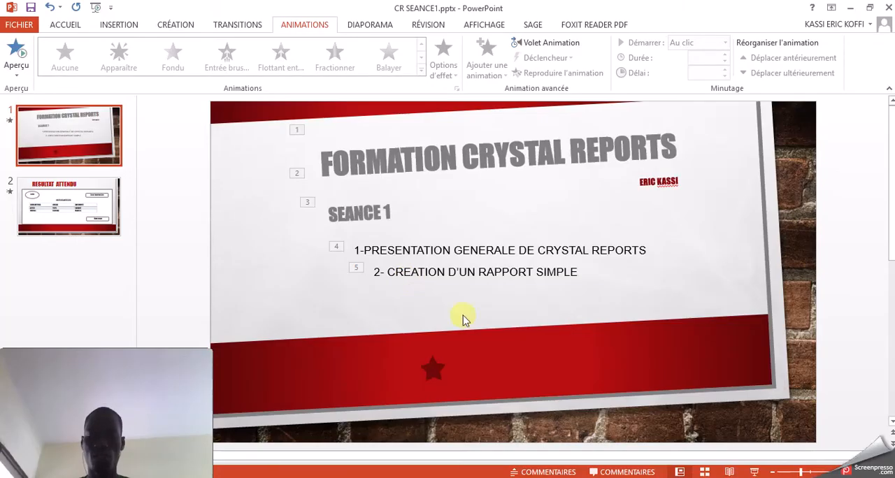
# - Switch to Crystal Reports and create a standard wizard report with no tables and Aucun modèle, and show its design view
pyautogui.hotkey('alt', 'Tab')
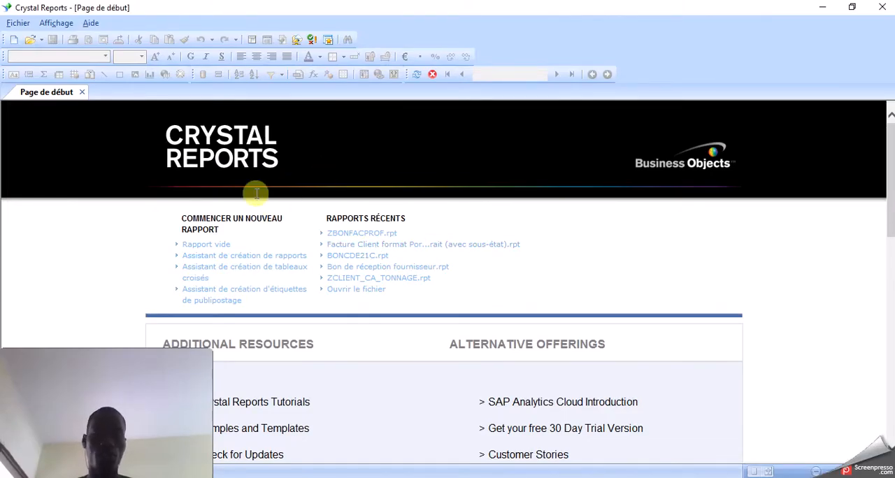
pyautogui.click(15, 41)
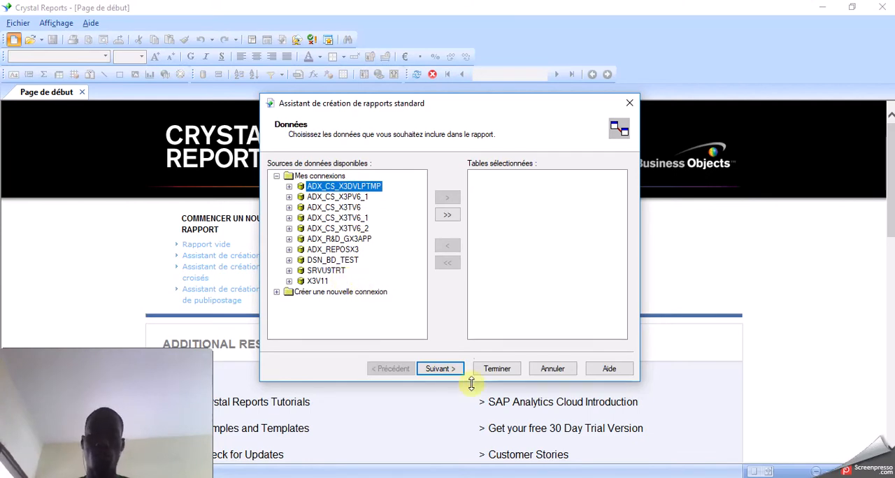
pyautogui.click(445, 373)
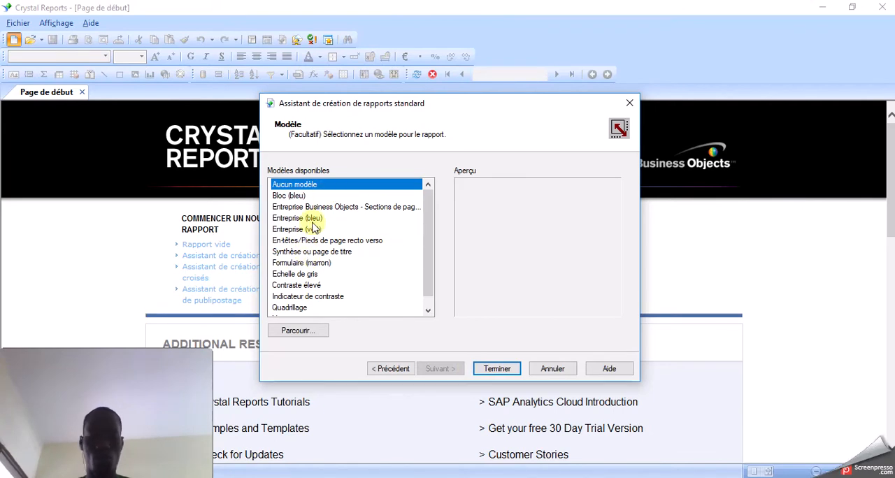
pyautogui.click(497, 368)
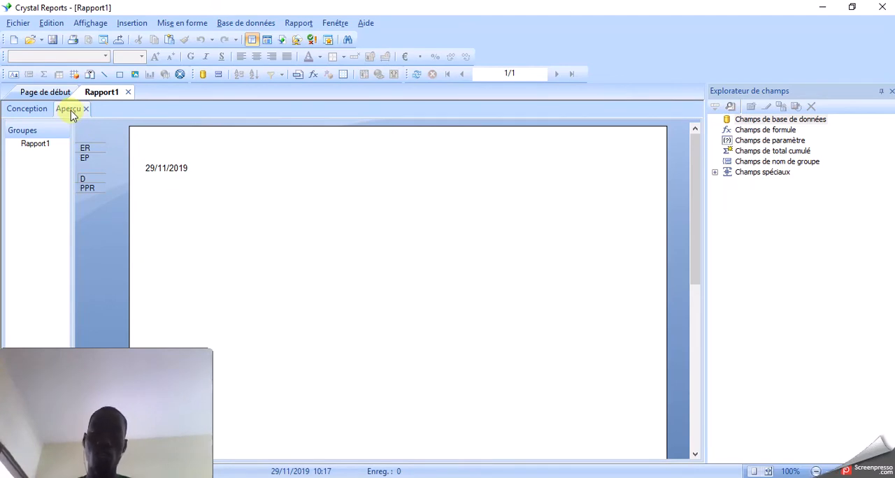
pyautogui.click(29, 110)
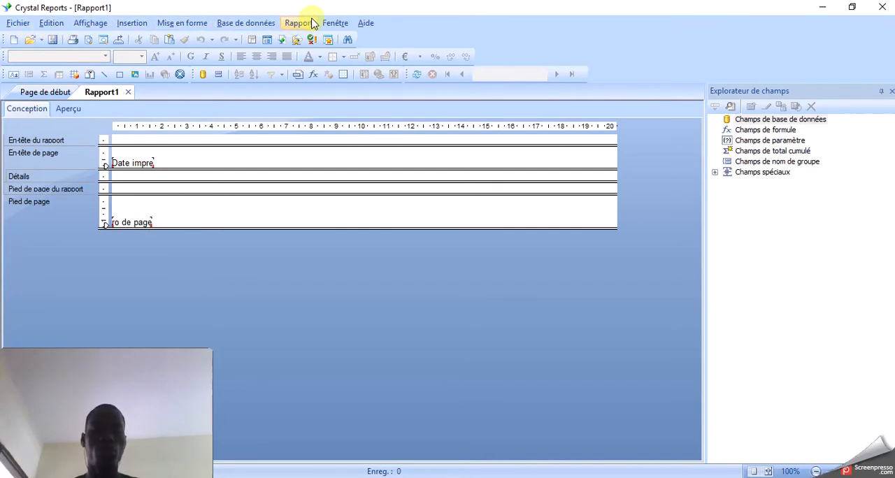
# - Review the editing, display, formatting and alignment, and database commands available for the blank report
pyautogui.click(49, 30)
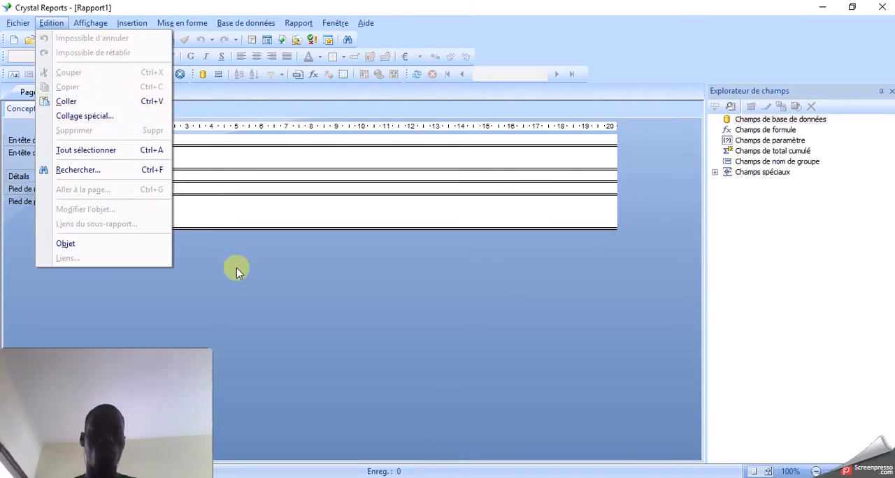
pyautogui.click(253, 218)
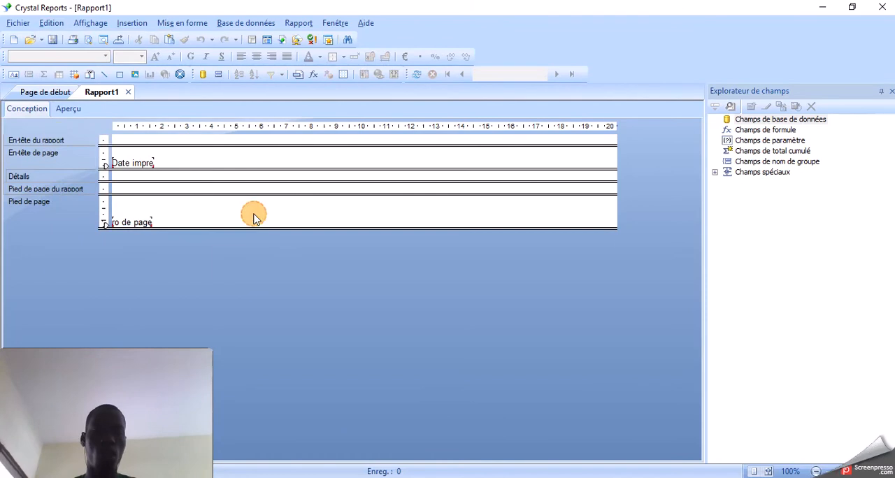
pyautogui.click(89, 26)
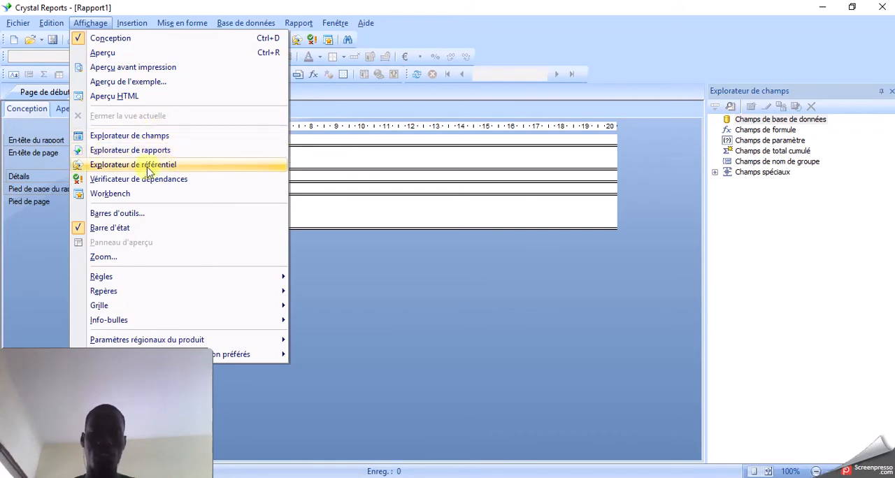
pyautogui.click(362, 216)
pyautogui.click(183, 24)
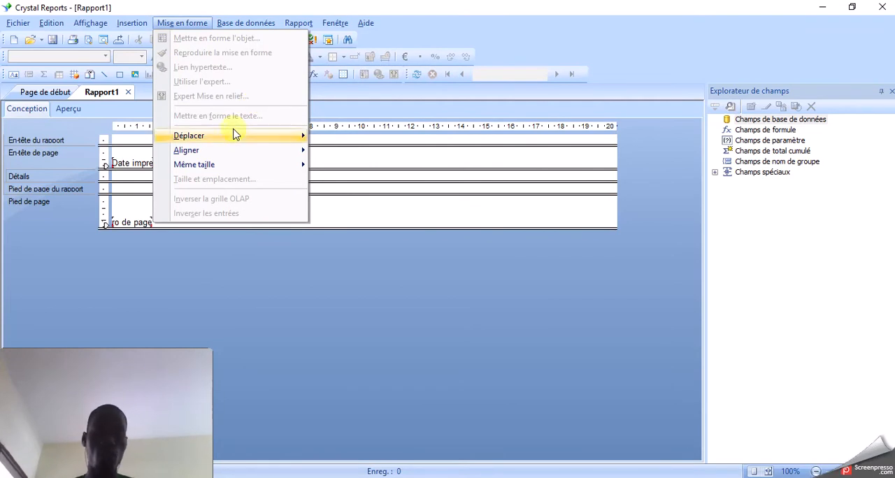
pyautogui.moveTo(284, 155)
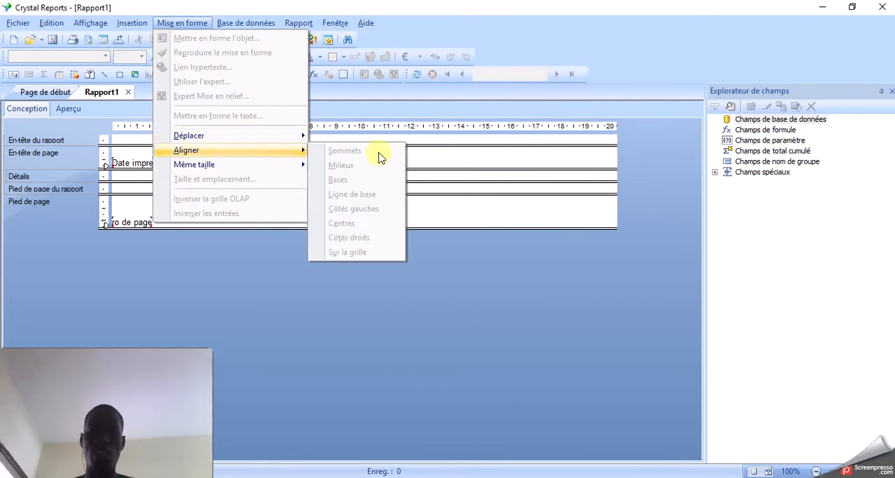
pyautogui.click(455, 154)
pyautogui.click(257, 21)
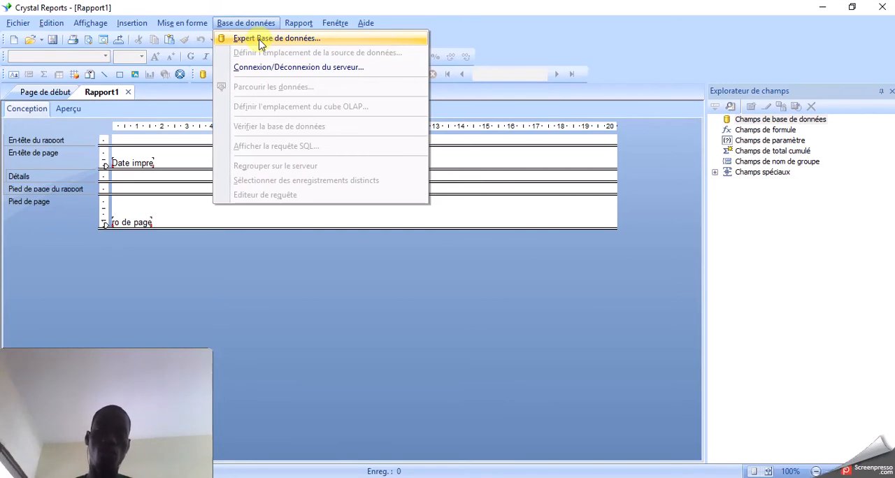
pyautogui.click(505, 155)
# - Review the report commands, such as the selection, section and group experts, and the window arrangement commands
pyautogui.click(302, 28)
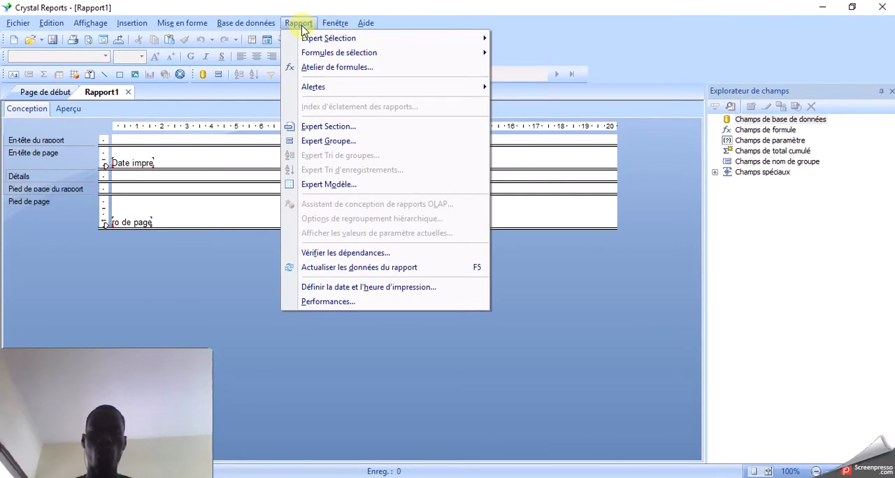
pyautogui.moveTo(318, 44)
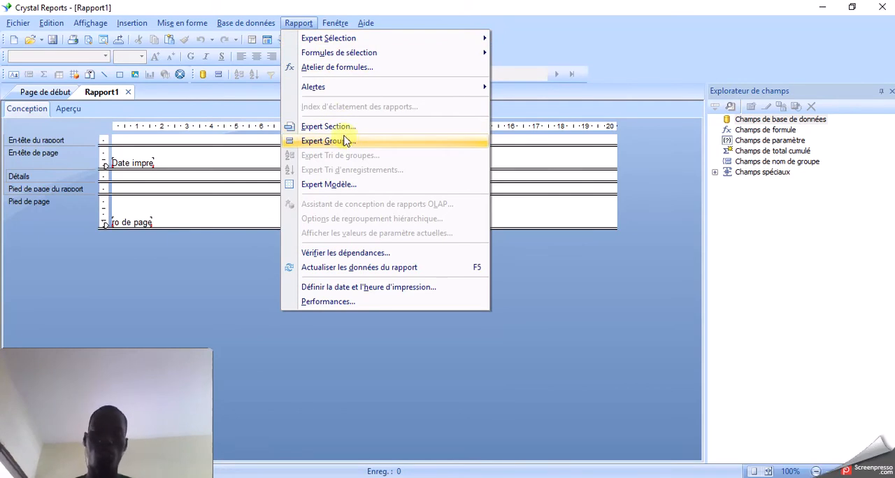
pyautogui.click(524, 206)
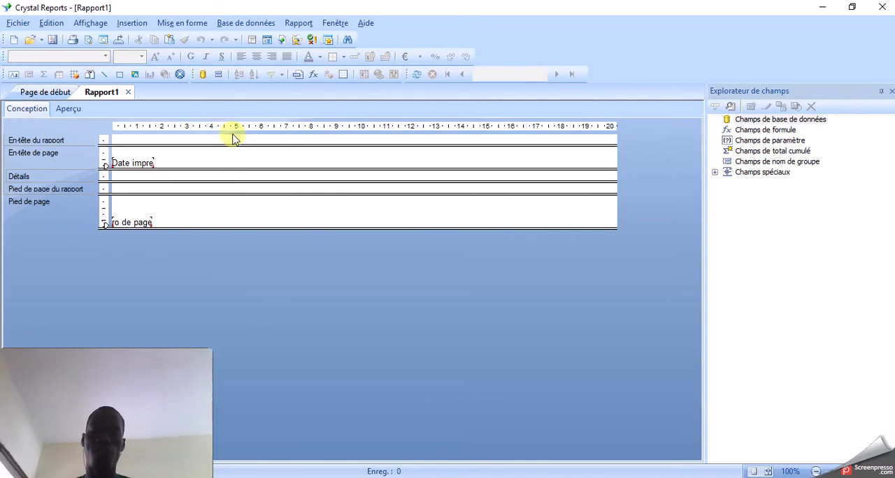
pyautogui.click(296, 24)
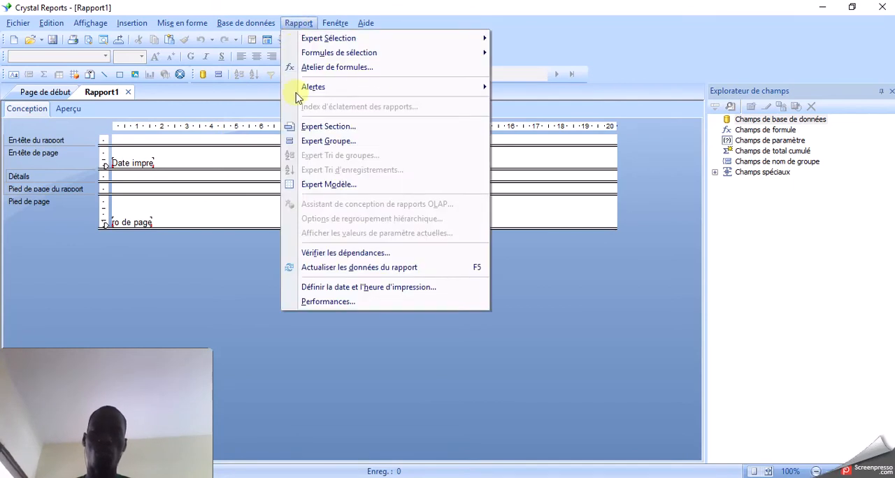
pyautogui.click(541, 208)
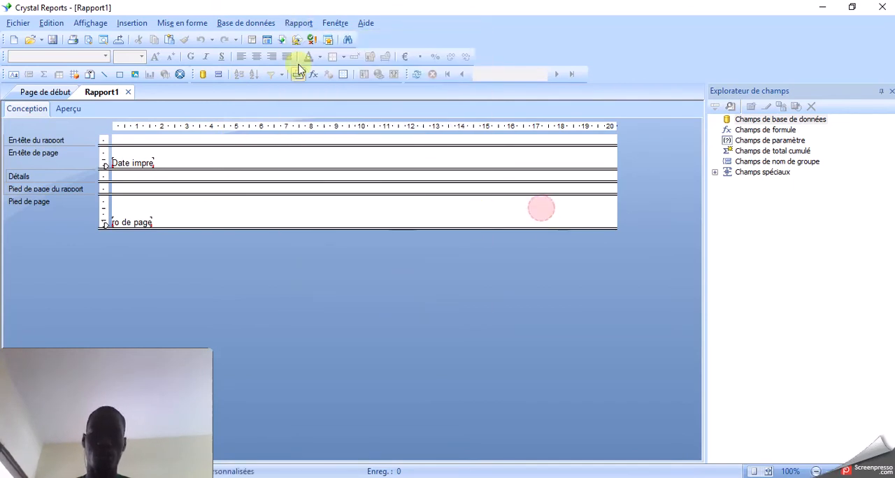
pyautogui.click(336, 23)
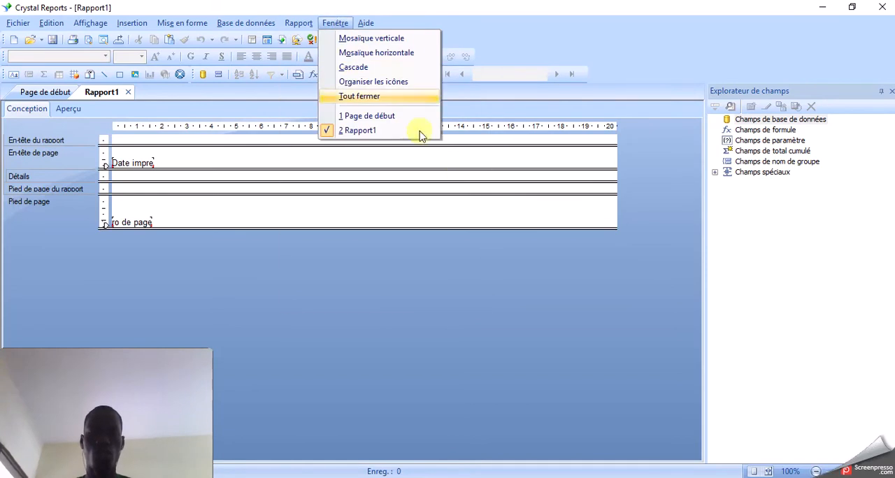
pyautogui.click(494, 208)
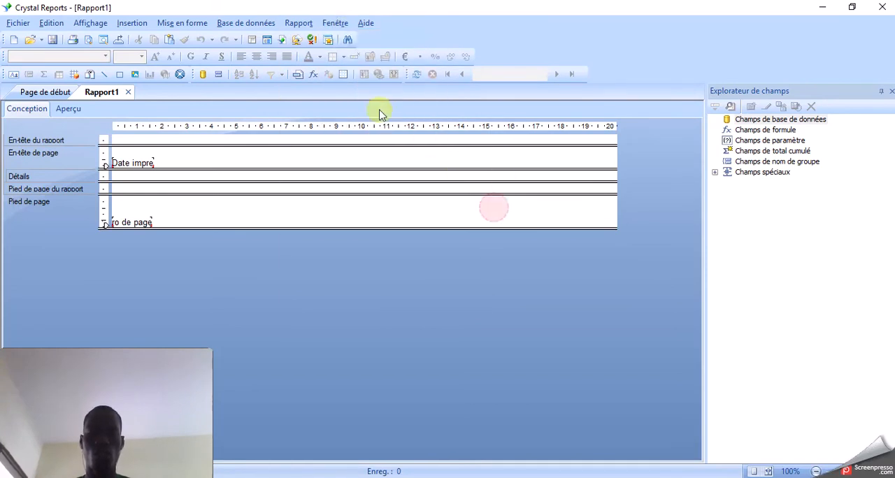
pyautogui.click(336, 25)
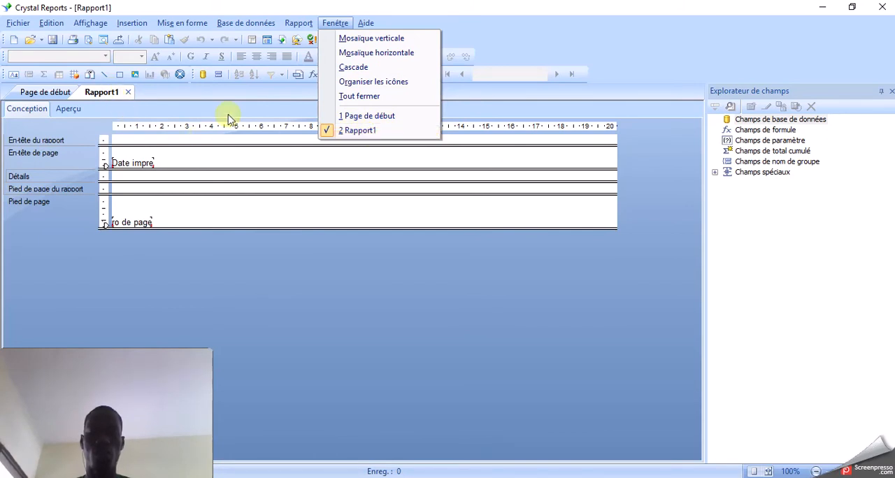
pyautogui.click(349, 153)
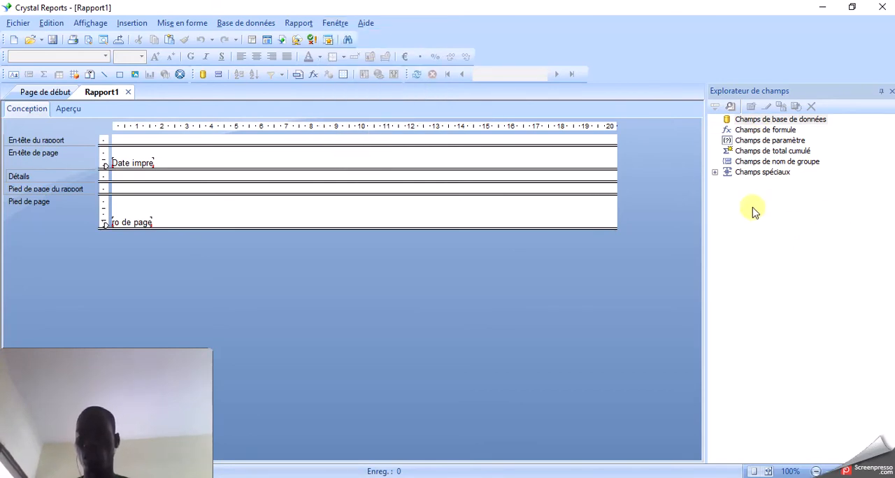
# - Examine the list of special fields and the formula, parameter and running total field categories available to the report
pyautogui.click(714, 172)
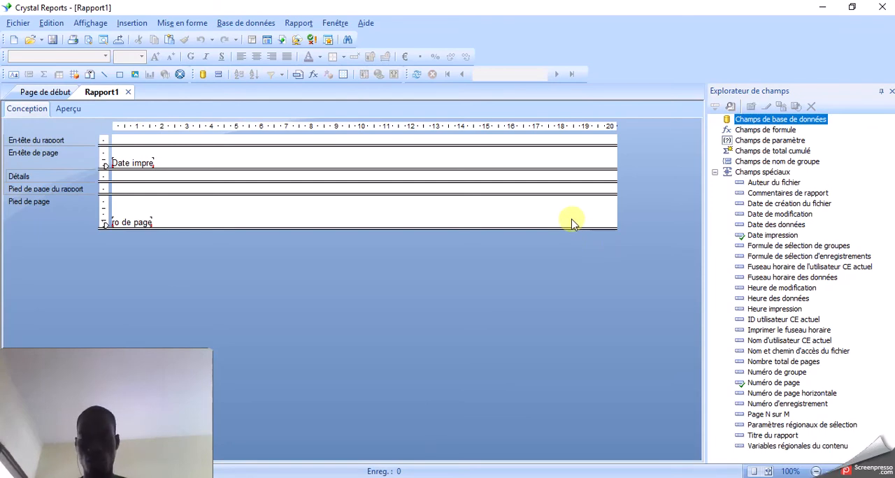
pyautogui.click(714, 173)
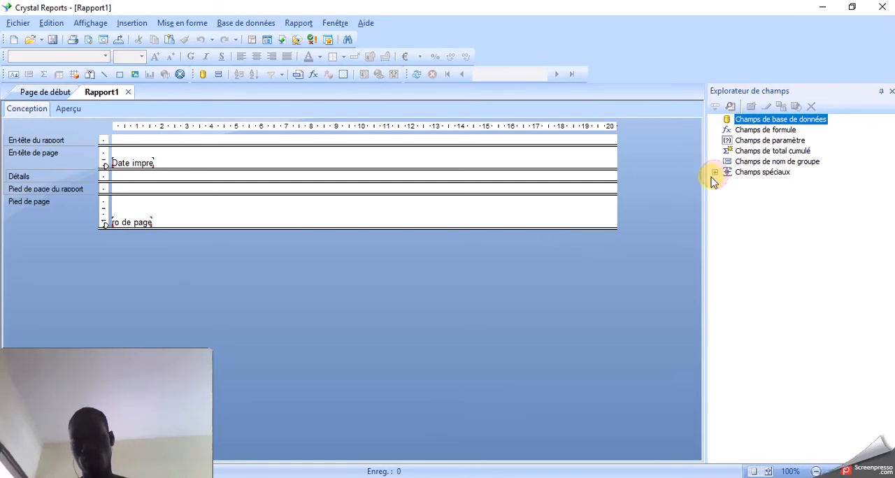
pyautogui.click(759, 132)
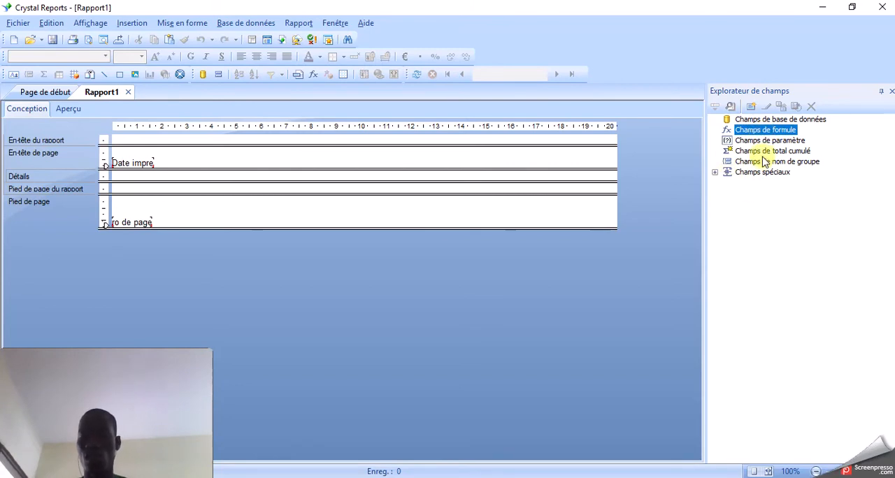
pyautogui.click(752, 142)
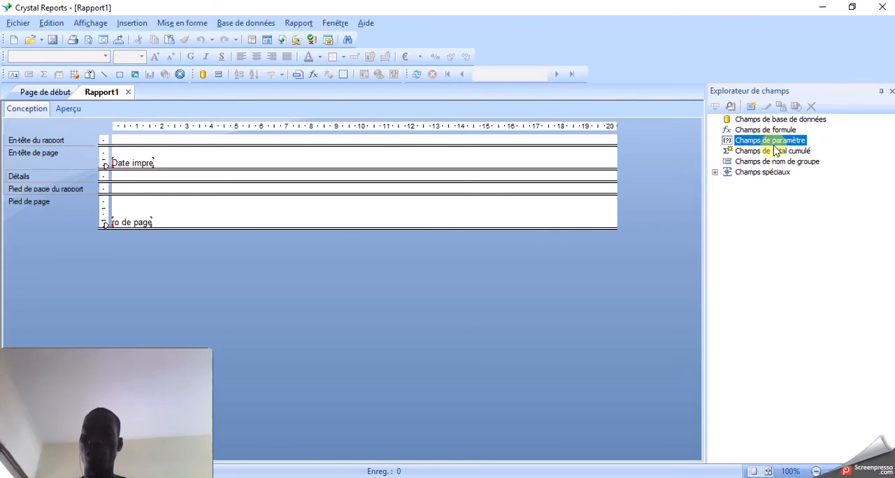
pyautogui.click(766, 152)
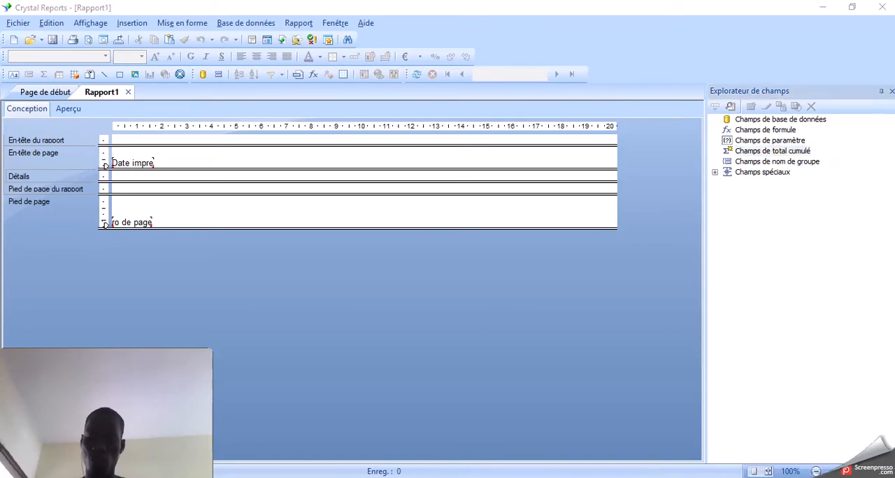
# - Switch back to the CR SEANCE1.pptx presentation in PowerPoint
pyautogui.hotkey('alt', 'Tab')
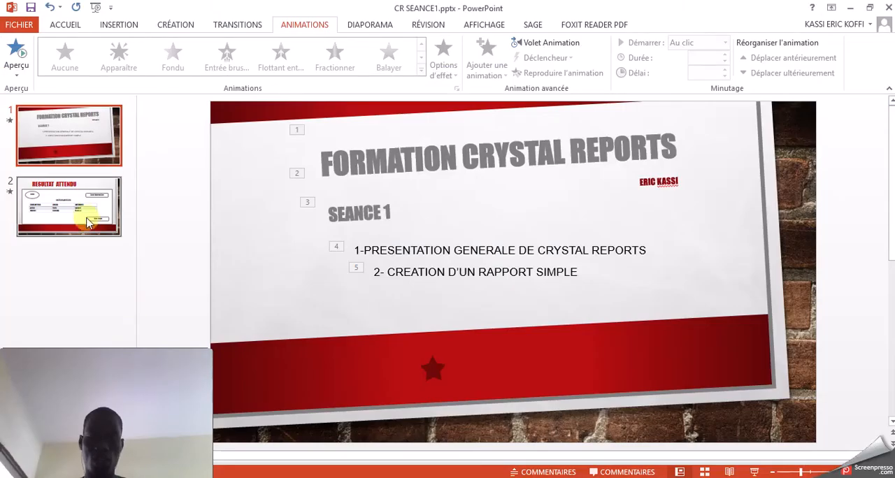
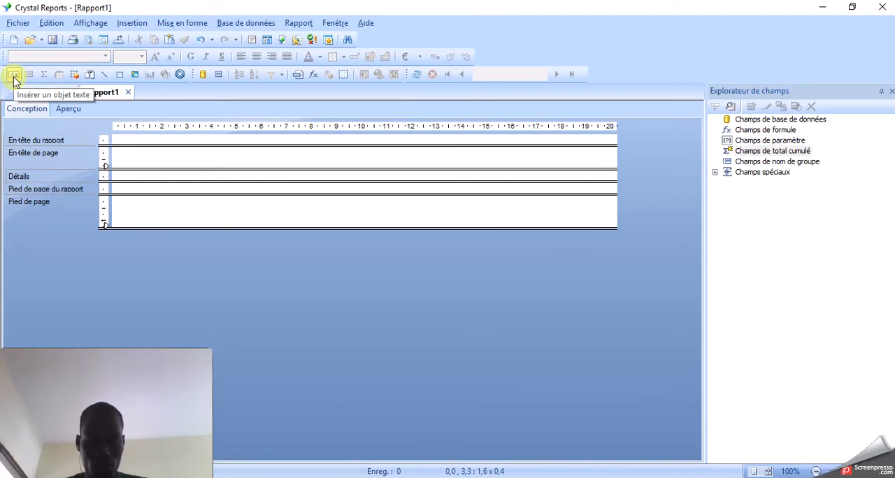
# - Insert a text object about 8.2 cm wide reading LISTE DES ARTICLES in the page header
pyautogui.click(14, 77)
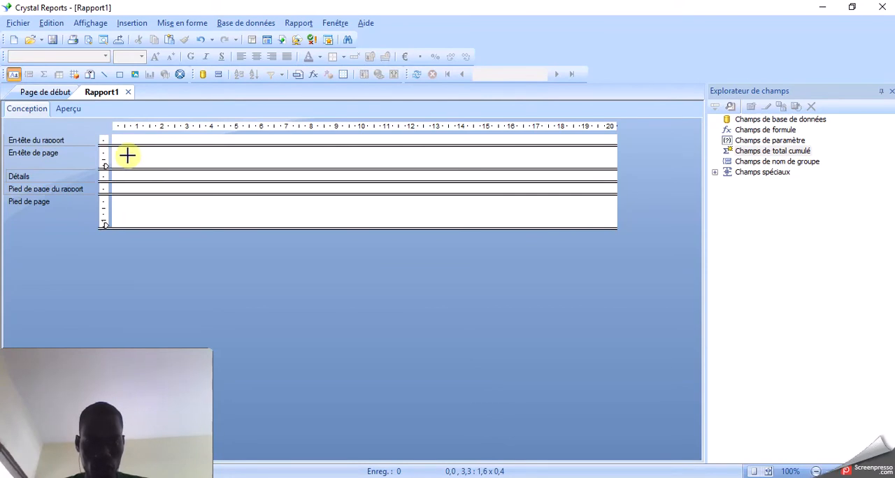
pyautogui.moveTo(125, 153); pyautogui.dragTo(328, 160)
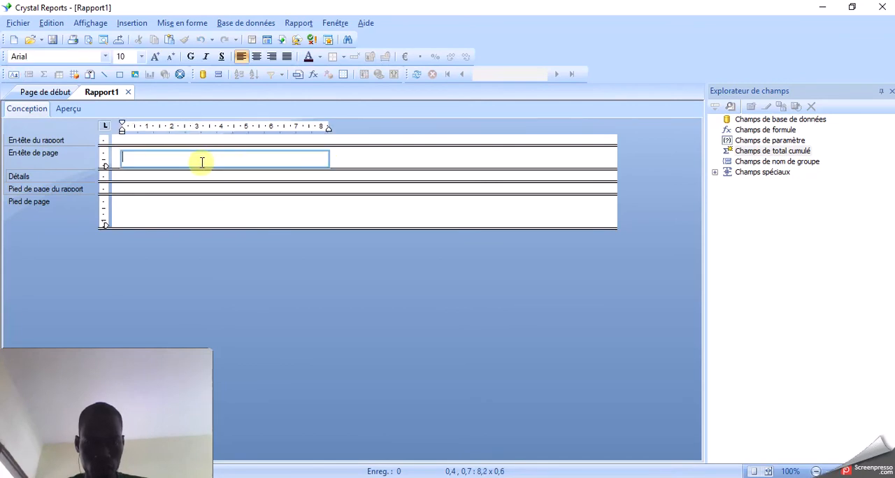
pyautogui.write('LISTE DES ARTICLES')
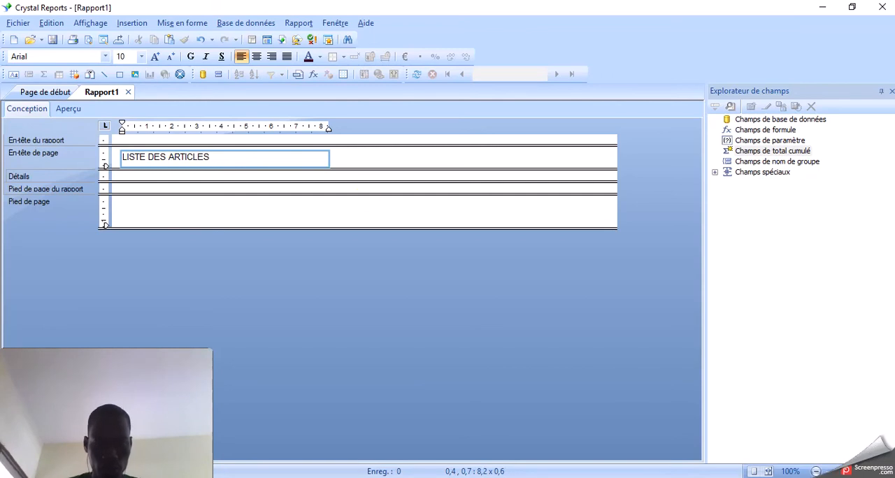
pyautogui.click(383, 160)
# - Move the LISTE DES ARTICLES title toward the middle of the page header, starting at about 4.9 cm horizontally and 0.7 cm vertically
pyautogui.click(320, 160)
pyautogui.moveTo(321, 159); pyautogui.dragTo(432, 163)
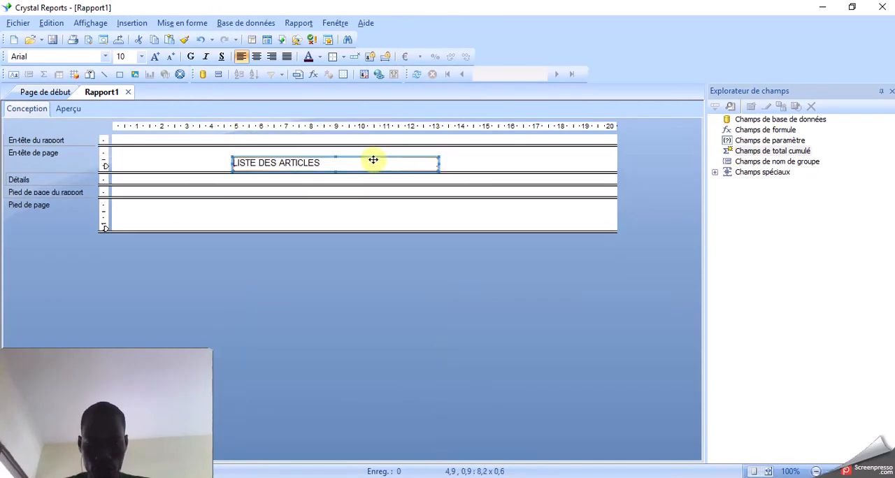
pyautogui.moveTo(373, 160); pyautogui.dragTo(329, 160)
pyautogui.click(473, 157)
pyautogui.click(455, 160)
# - Format the LISTE DES ARTICLES title as bold with a font size of 12
pyautogui.click(360, 160)
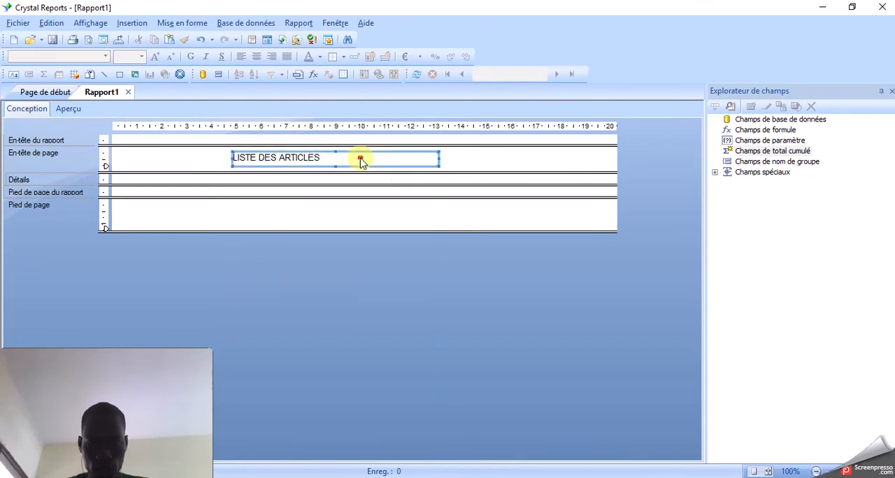
pyautogui.click(192, 58)
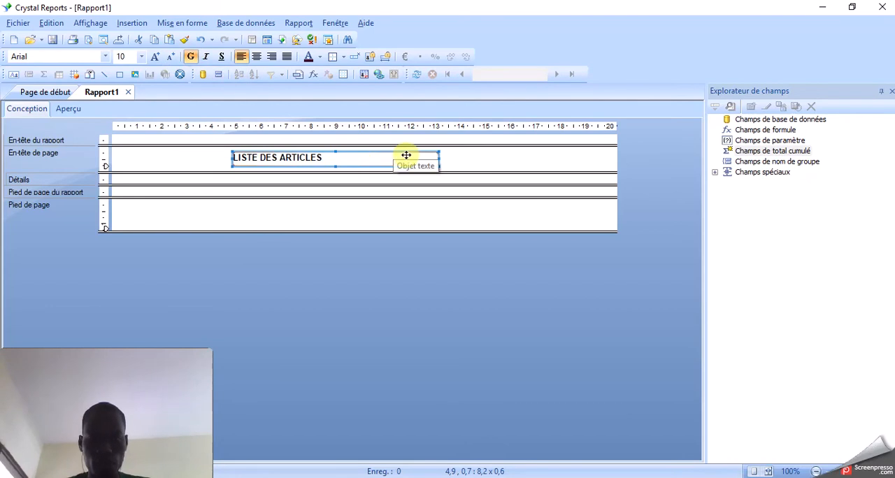
pyautogui.click(141, 57)
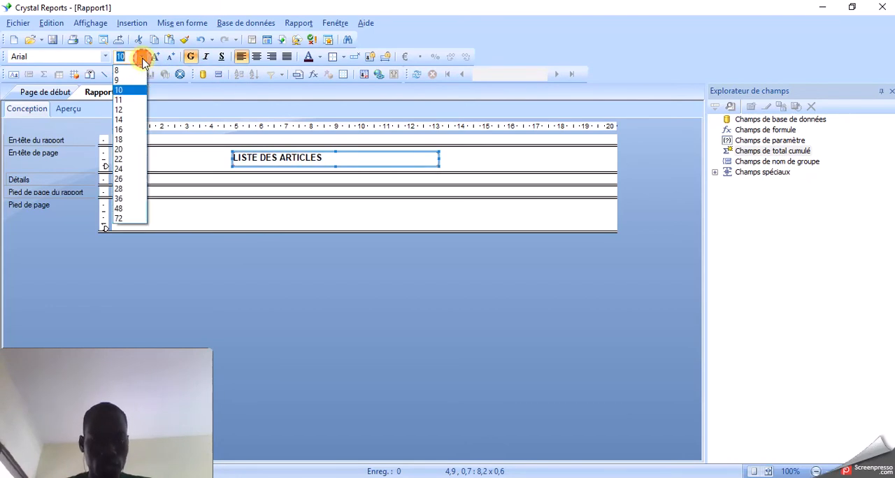
pyautogui.click(131, 111)
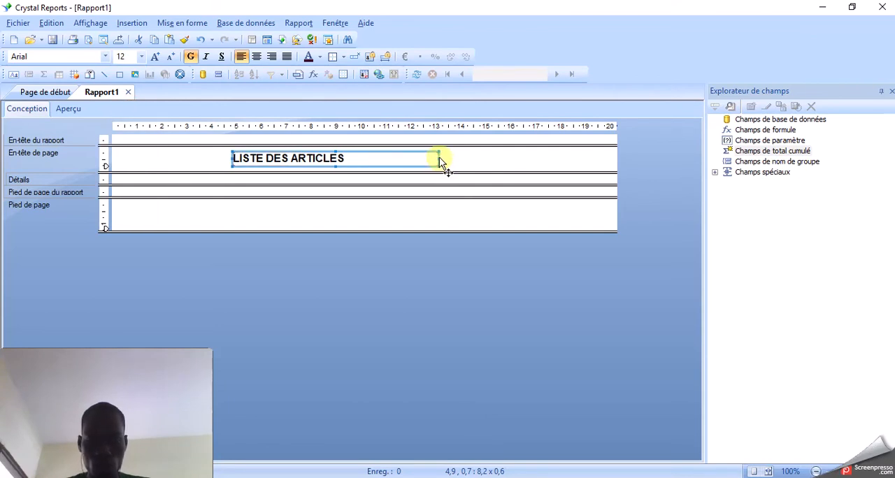
# - Narrow the title's text object to fit its text and shift it slightly toward the middle of the page header
pyautogui.moveTo(438, 158); pyautogui.dragTo(347, 162)
pyautogui.click(435, 156)
pyautogui.click(344, 161)
pyautogui.click(395, 159)
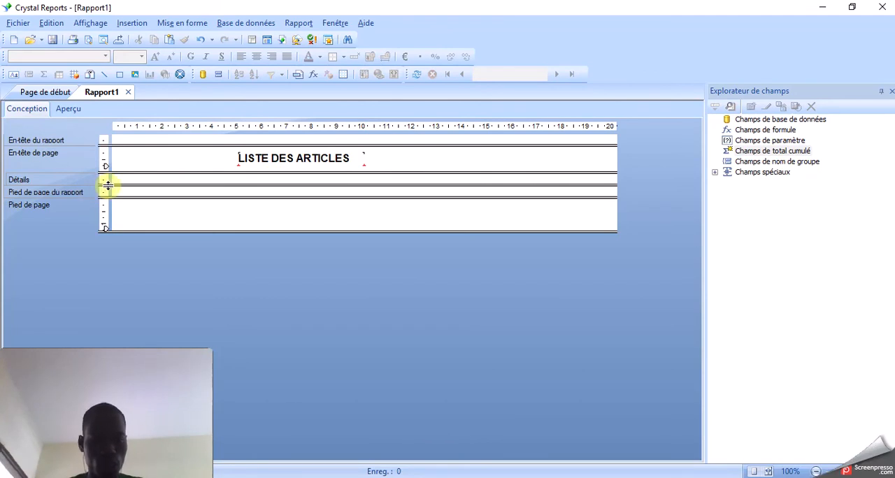
# - Check the expected result slide in PowerPoint and enlarge the report's Détails section to a height of about 2.3 cm
pyautogui.moveTo(107, 185); pyautogui.dragTo(108, 199)
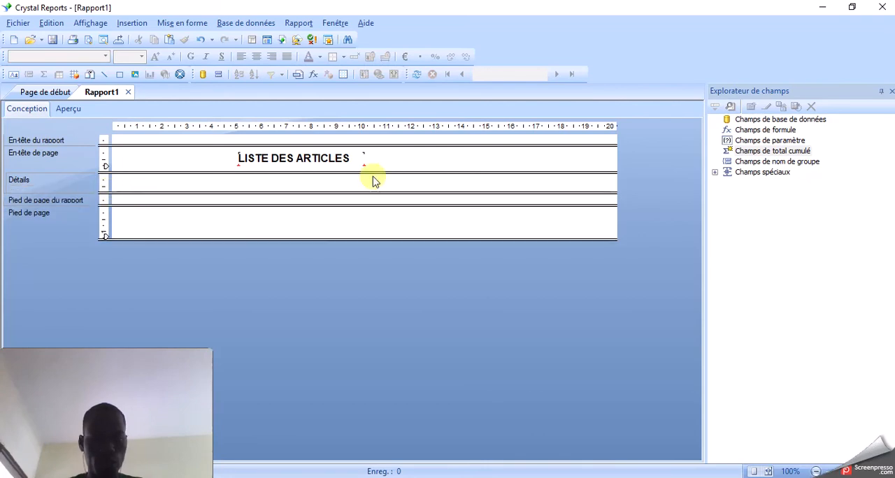
pyautogui.hotkey('alt', 'Tab')
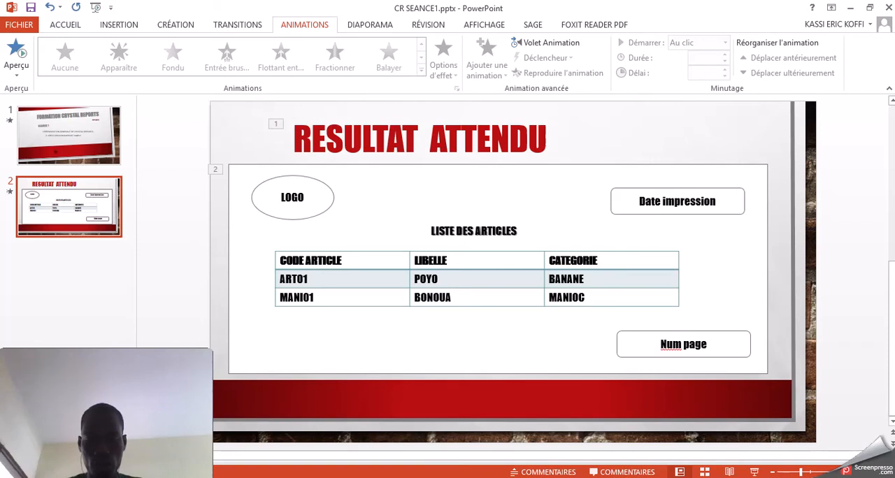
pyautogui.hotkey('alt', 'Tab')
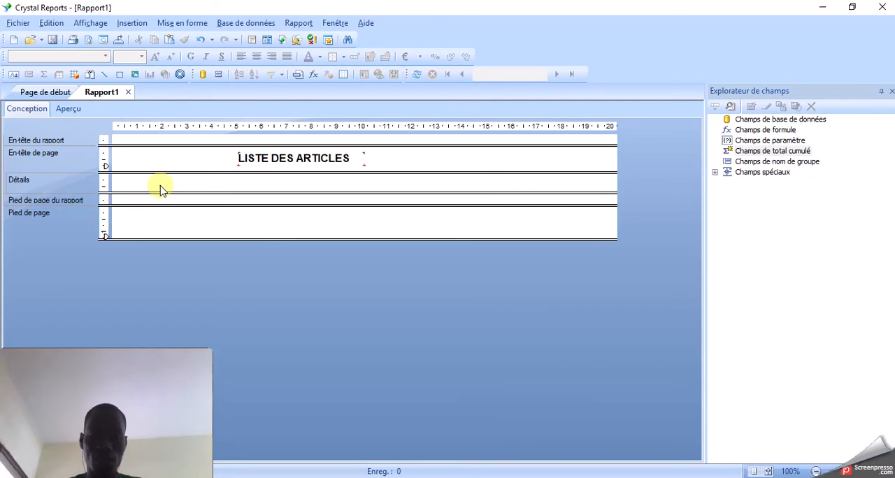
pyautogui.moveTo(109, 193); pyautogui.dragTo(110, 228)
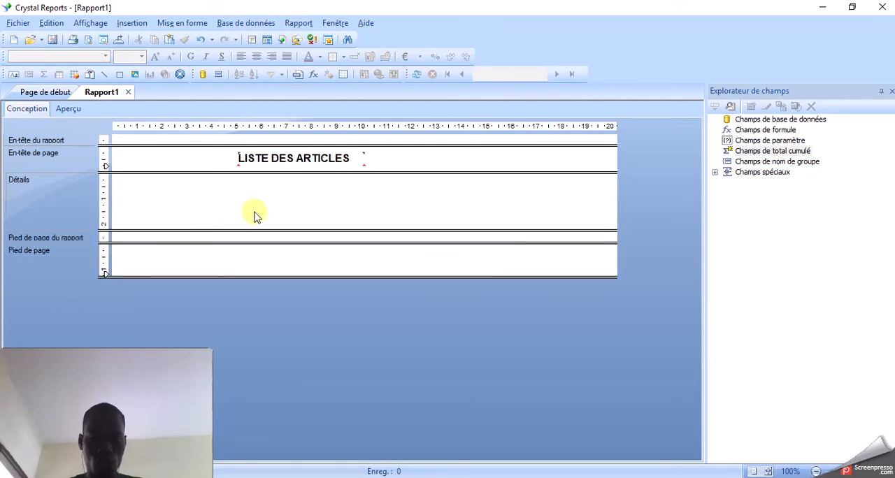
# - Draw a rectangular frame about 18.2 cm wide and 1.7 cm high in the Détails section
pyautogui.click(121, 76)
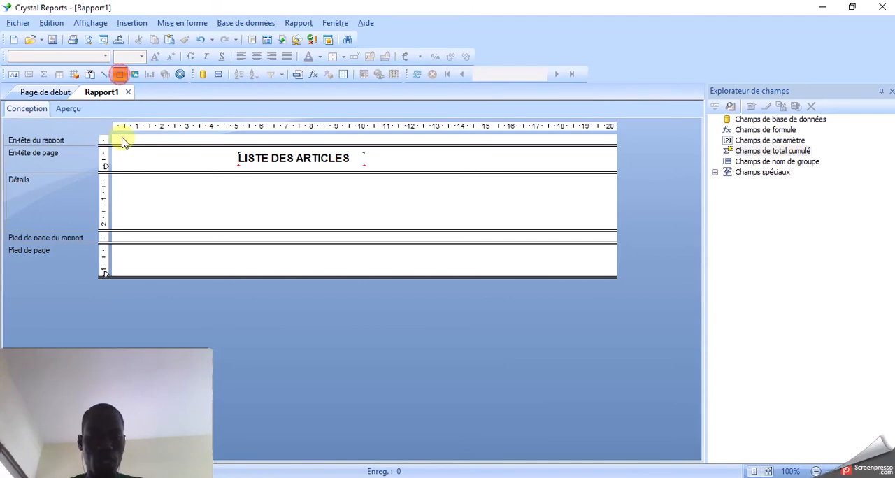
pyautogui.moveTo(123, 180)
pyautogui.mouseDown()
pyautogui.moveTo(133, 207)
pyautogui.moveTo(237, 221)
pyautogui.moveTo(578, 226)
pyautogui.mouseUp()
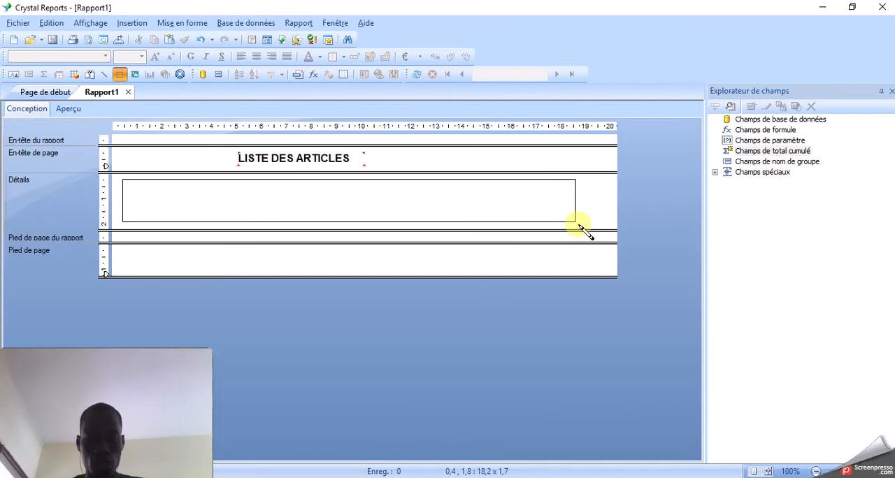
pyautogui.moveTo(578, 226); pyautogui.dragTo(577, 226)
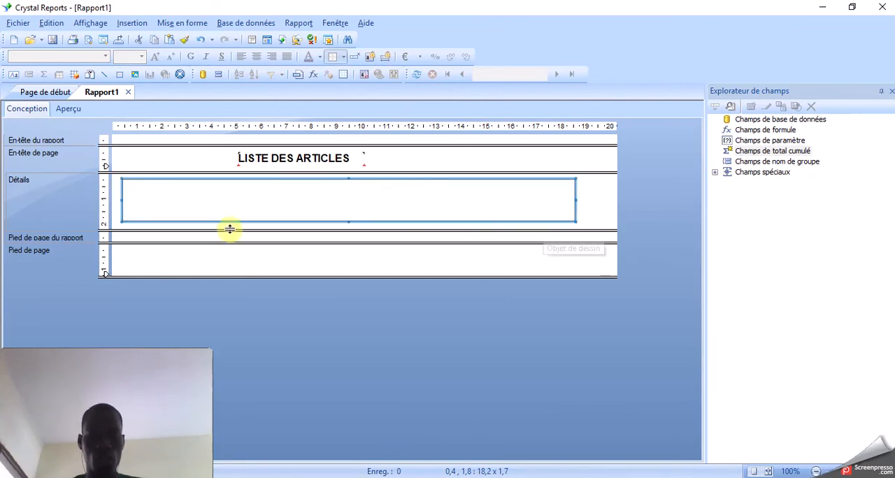
pyautogui.click(600, 206)
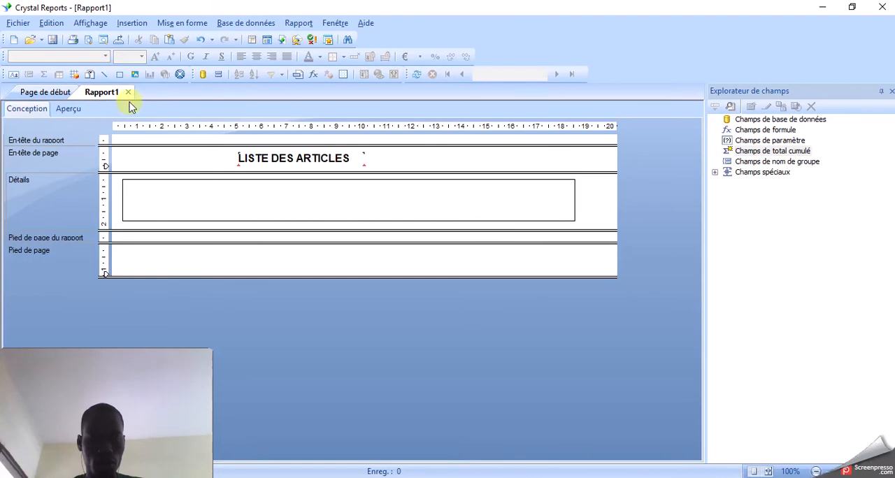
# - Enlarge the page header and extend the frame up into it to about 2.9 cm high, trimming the Détails section below the frame
pyautogui.click(185, 180)
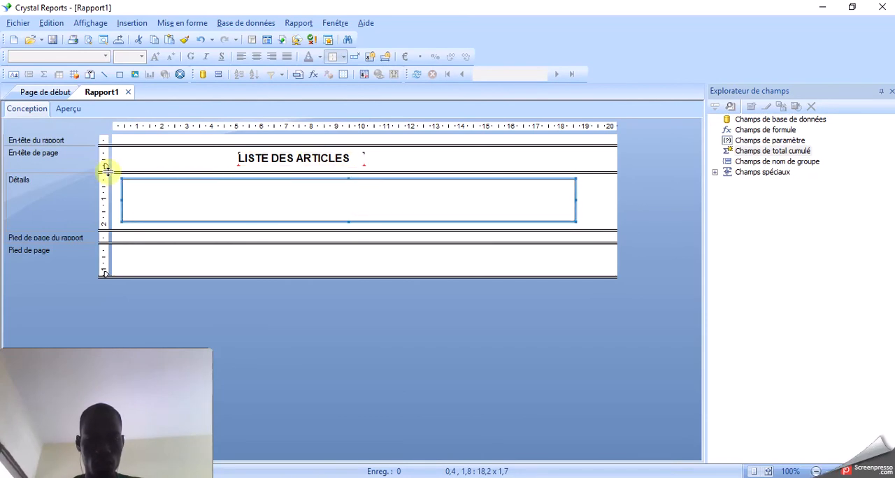
pyautogui.moveTo(107, 169); pyautogui.dragTo(109, 184)
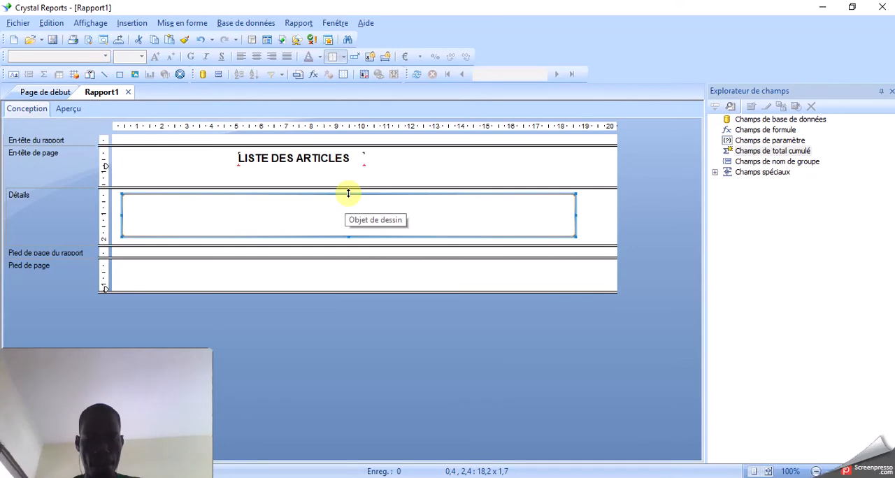
pyautogui.moveTo(348, 193); pyautogui.dragTo(347, 176)
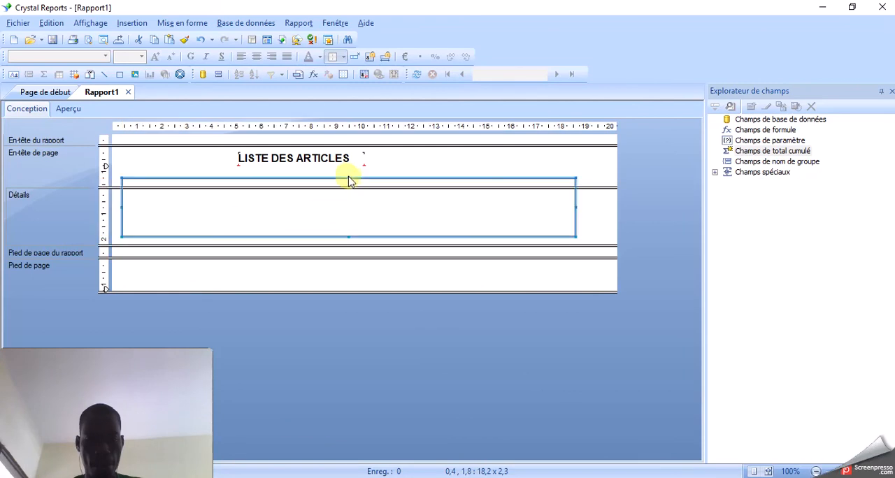
pyautogui.moveTo(104, 187); pyautogui.dragTo(105, 200)
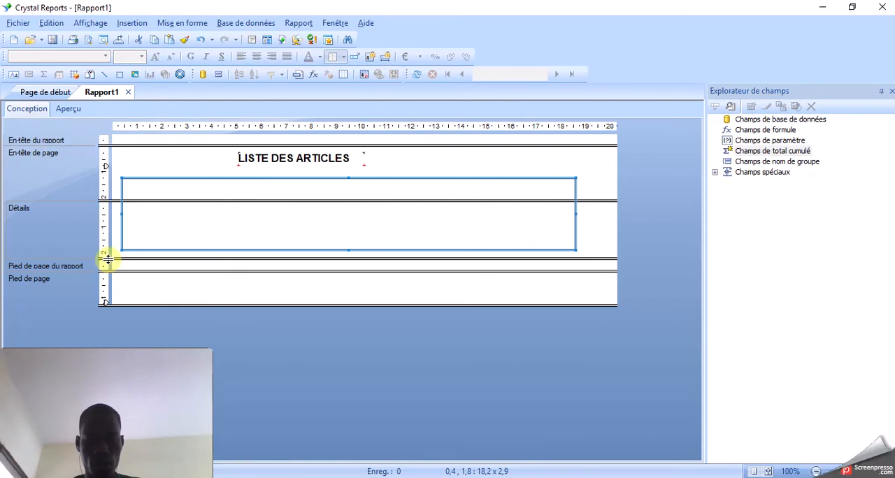
pyautogui.moveTo(108, 259); pyautogui.dragTo(104, 255)
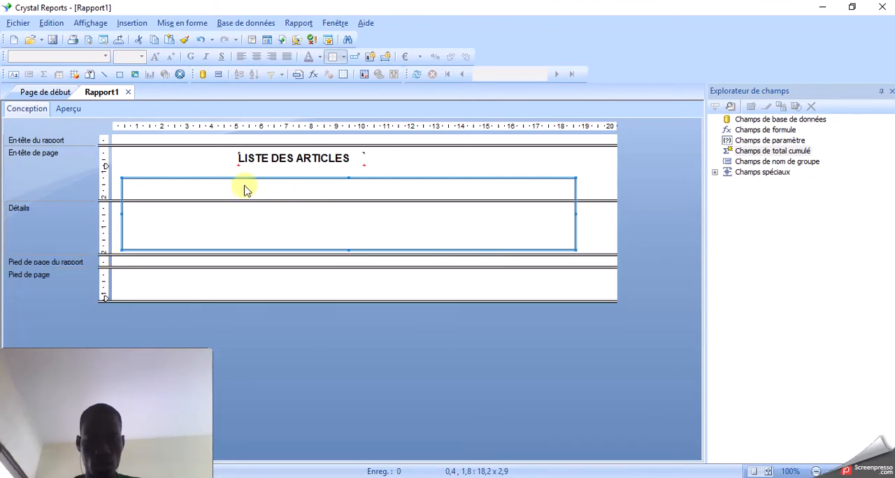
# - Draw two vertical lines at about 5.1 cm and 11.1 cm across the frame's height to divide it into three columns
pyautogui.click(104, 74)
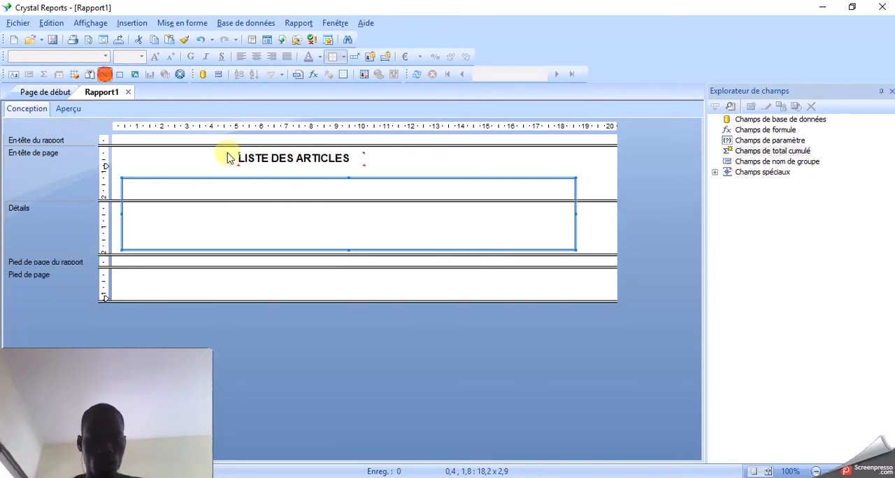
pyautogui.moveTo(238, 179); pyautogui.dragTo(238, 250)
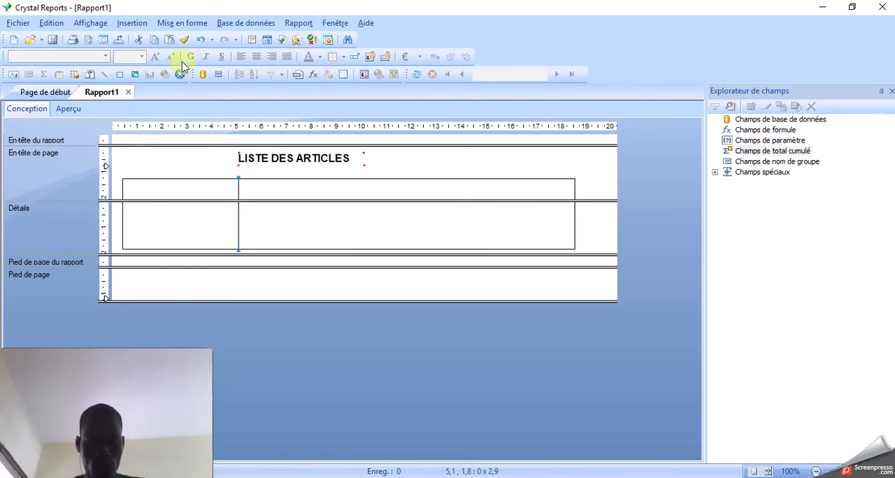
pyautogui.click(106, 77)
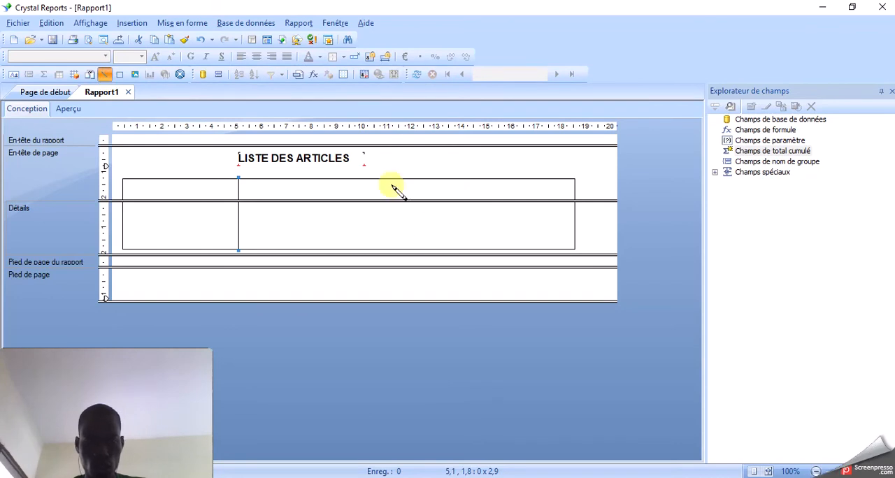
pyautogui.moveTo(389, 181); pyautogui.dragTo(389, 249)
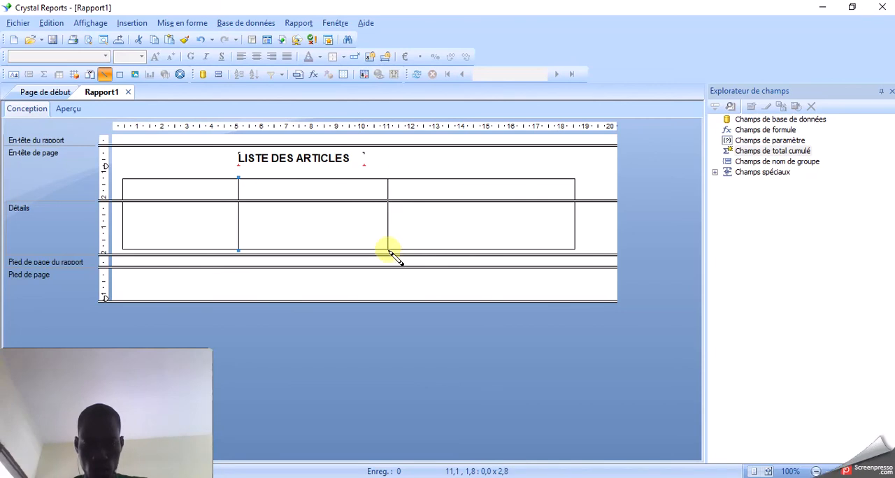
pyautogui.moveTo(391, 253); pyautogui.dragTo(391, 253)
pyautogui.click(529, 212)
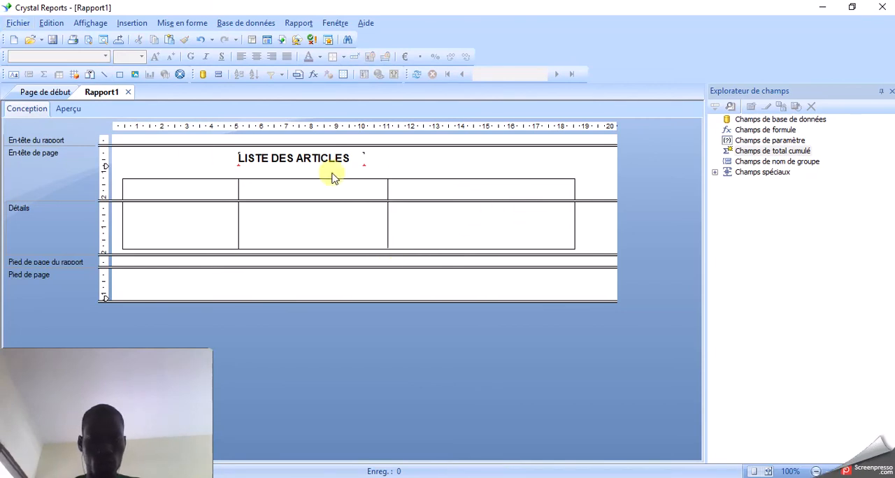
# - Place one empty text object in each of the three columns in the page header part of the frame
pyautogui.click(14, 74)
pyautogui.moveTo(132, 184); pyautogui.dragTo(539, 195)
pyautogui.click(14, 76)
pyautogui.click(13, 75)
pyautogui.click(458, 221)
pyautogui.moveTo(440, 192); pyautogui.dragTo(466, 199)
# - Enter the column headings CODE ARTICLE, LIBELLE and CATEGORIE in the three page header text objects, following the PowerPoint model
pyautogui.click(197, 191)
pyautogui.click(197, 191)
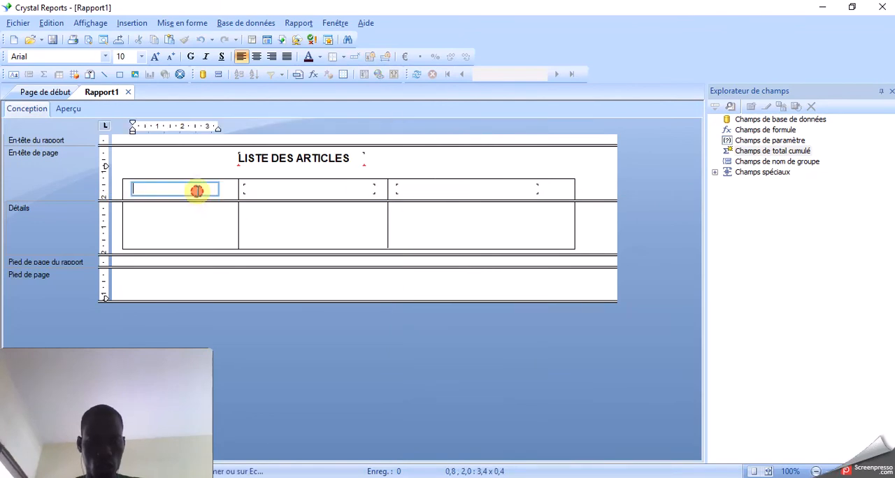
pyautogui.write('CODE')
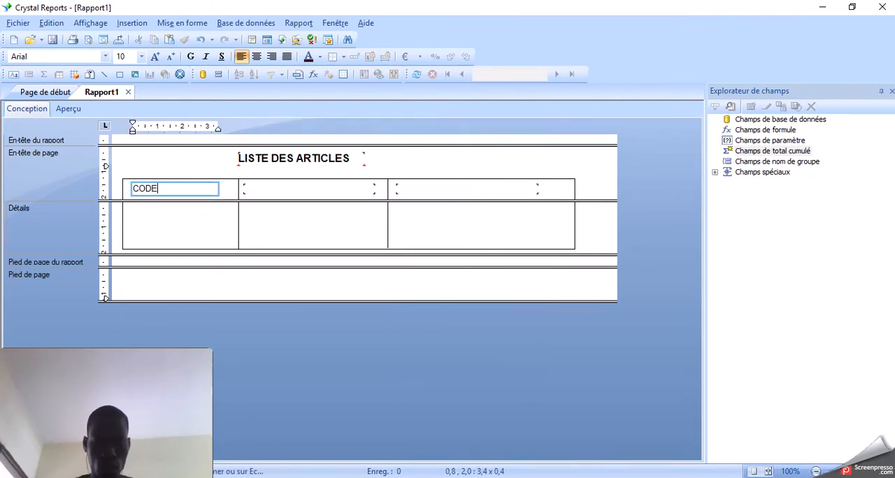
pyautogui.click(200, 188)
pyautogui.write('ODE ARTICLE')
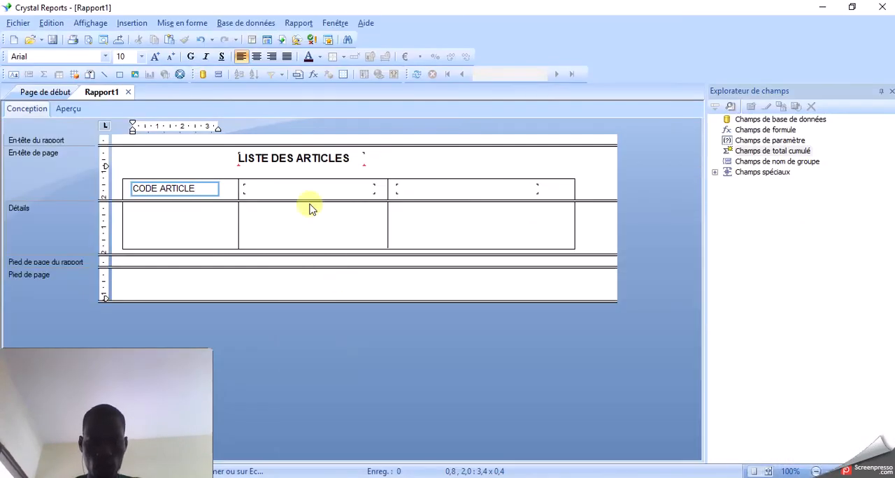
pyautogui.doubleClick(300, 192)
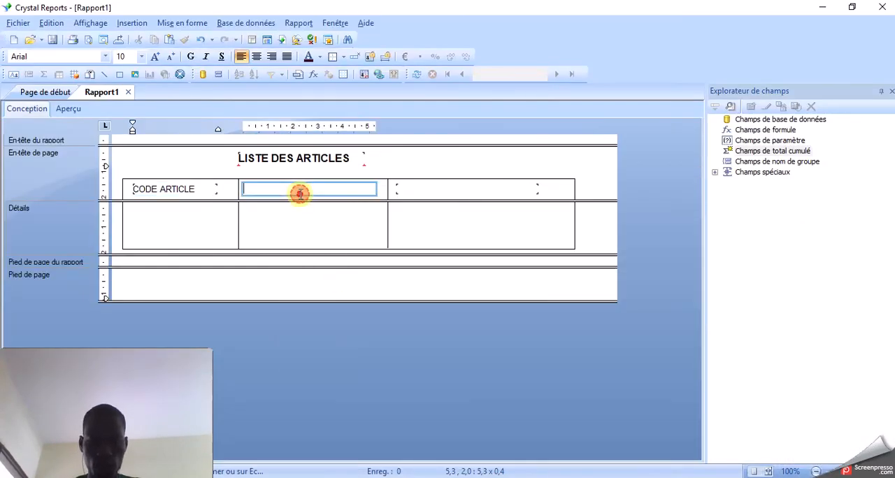
pyautogui.write('LIBELLE')
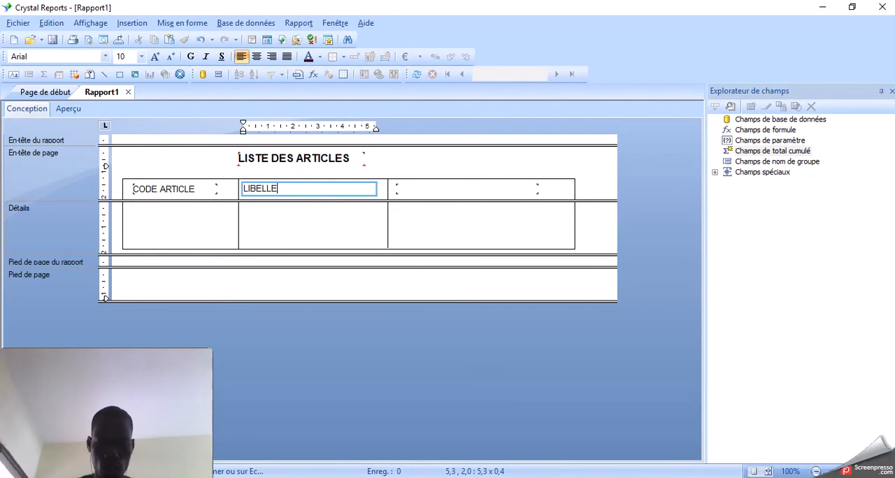
pyautogui.click(456, 192)
pyautogui.click(454, 187)
pyautogui.write('CATEGOR')
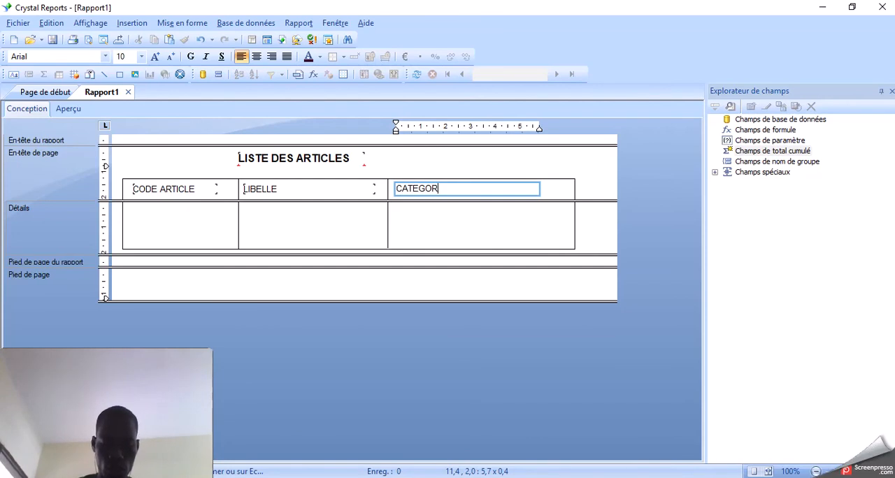
pyautogui.click(441, 229)
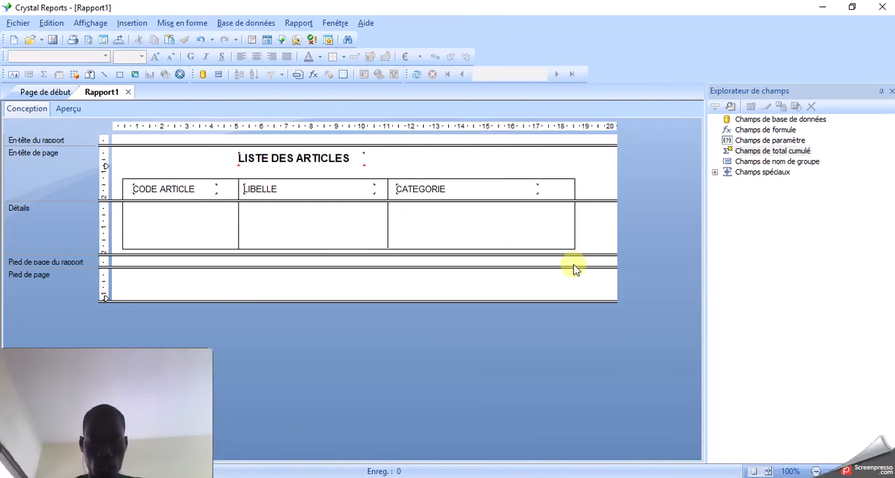
# - Place an empty text object in each of the three columns of the Détails section, about 3.2, 3.6 and 4.2 cm wide
pyautogui.click(168, 248)
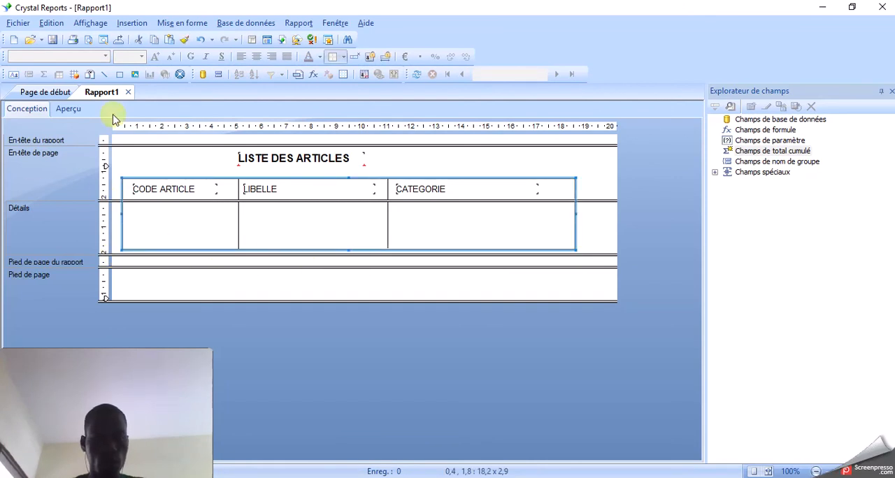
pyautogui.click(13, 74)
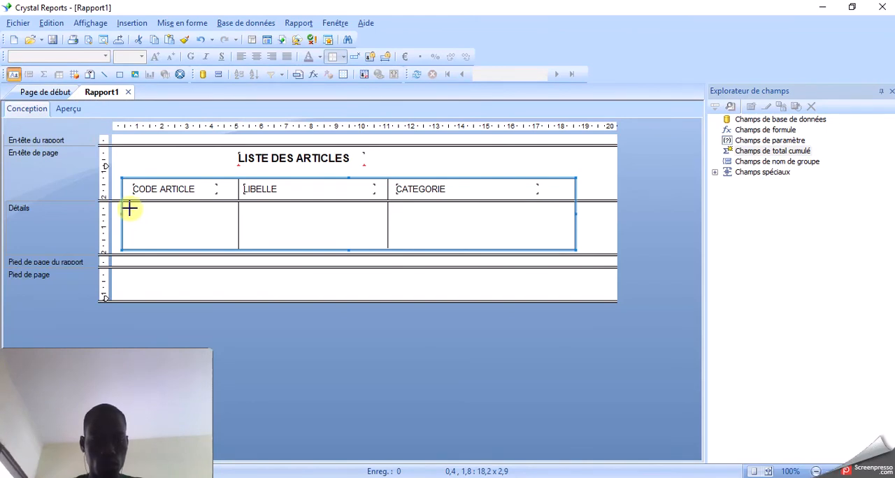
pyautogui.moveTo(128, 208); pyautogui.dragTo(207, 221)
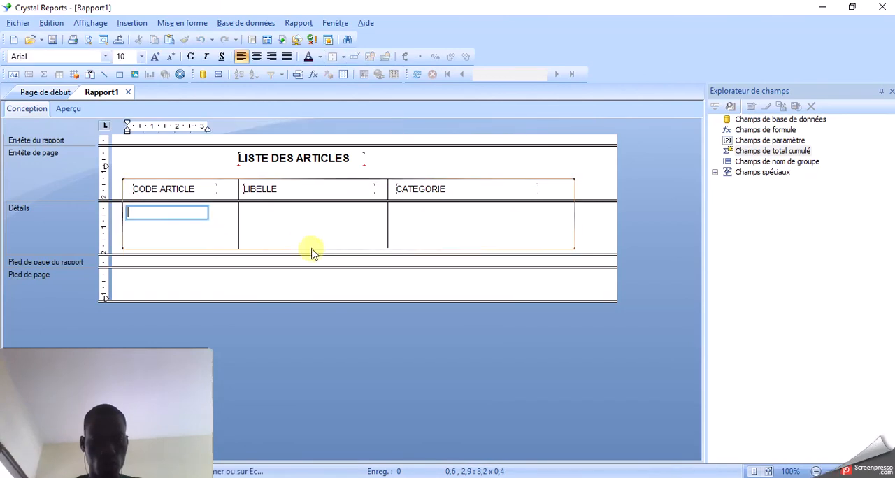
pyautogui.click(12, 75)
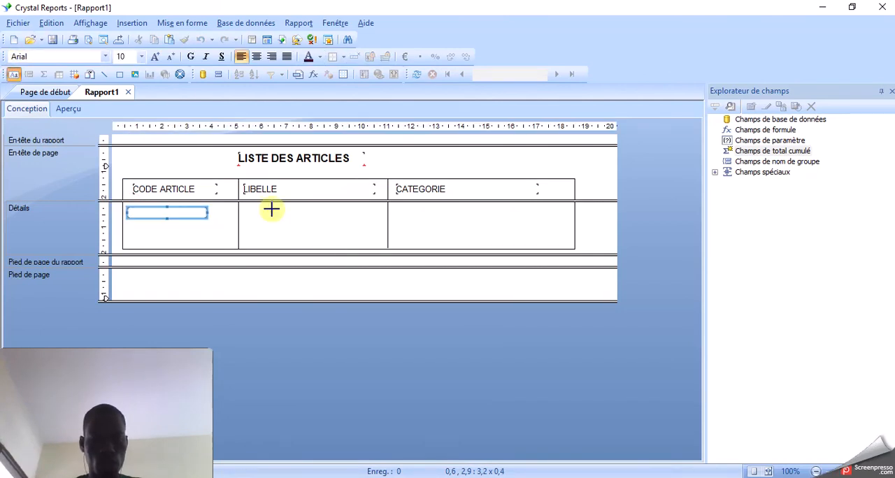
pyautogui.moveTo(249, 208); pyautogui.dragTo(340, 224)
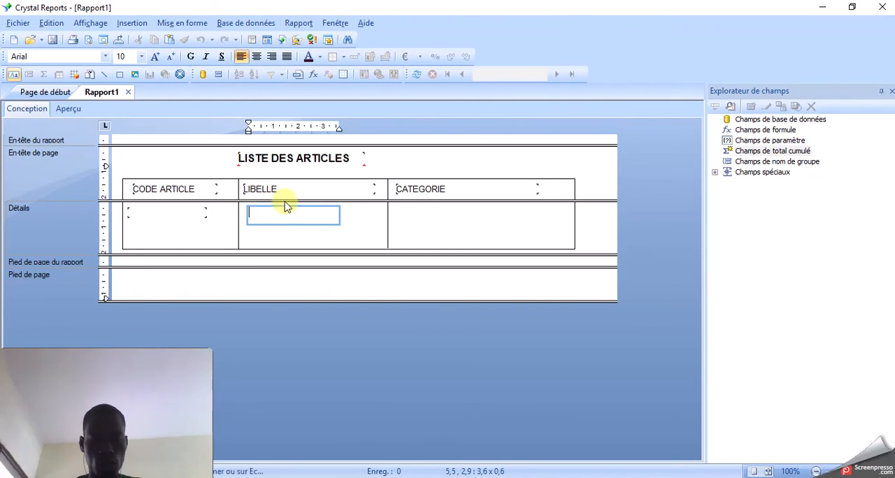
pyautogui.click(11, 75)
pyautogui.moveTo(392, 209); pyautogui.dragTo(497, 223)
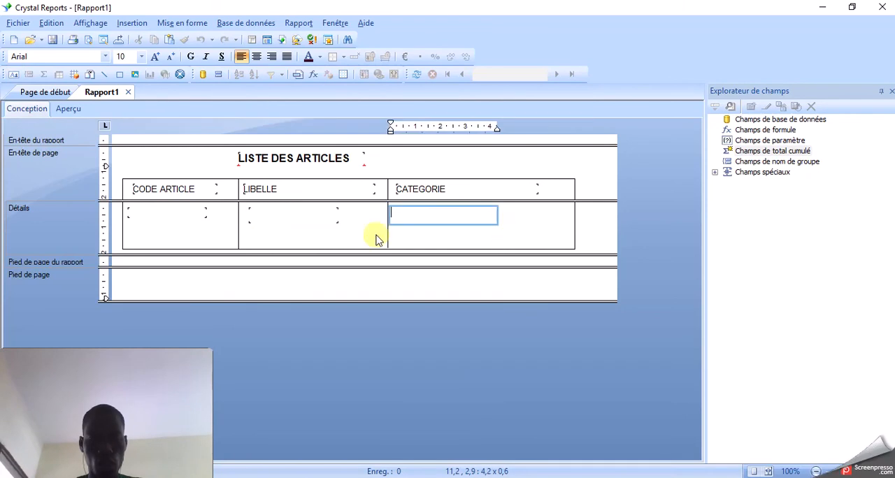
# - Draw a horizontal line about 18.2 cm long across the frame, just below the three empty text objects in Détails
pyautogui.click(266, 219)
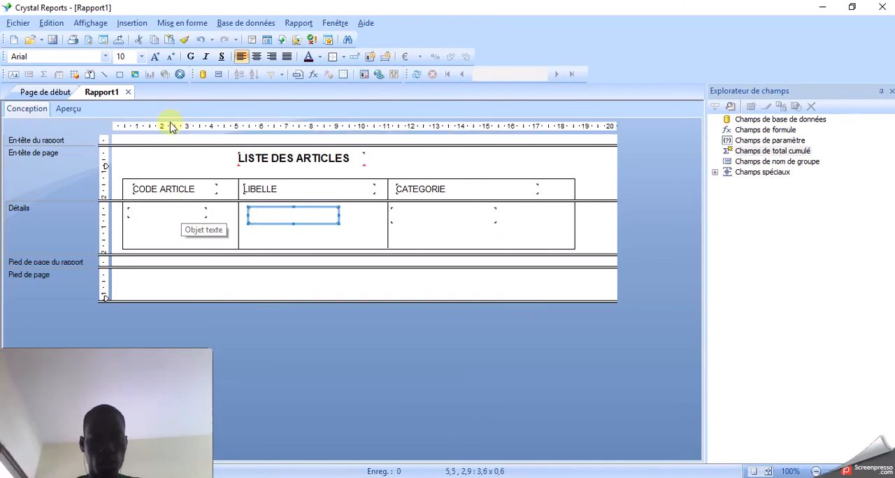
pyautogui.click(104, 74)
pyautogui.moveTo(126, 229)
pyautogui.mouseDown()
pyautogui.moveTo(293, 254)
pyautogui.moveTo(518, 267)
pyautogui.moveTo(577, 261)
pyautogui.mouseUp()
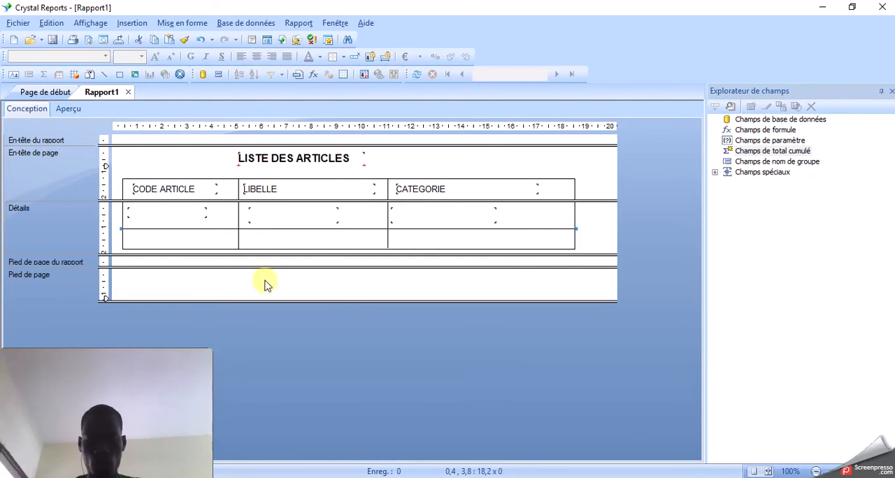
pyautogui.click(183, 214)
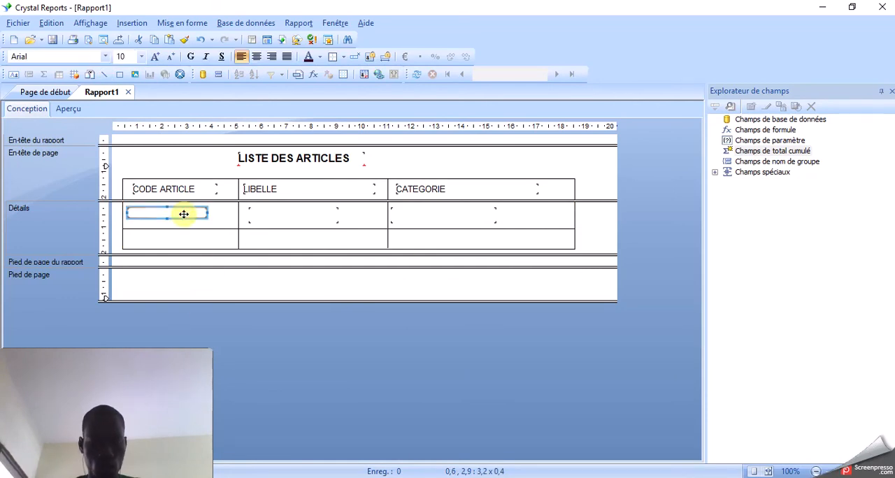
pyautogui.keyDown('ctrl'); pyautogui.click(270, 216); pyautogui.keyUp('ctrl')
pyautogui.keyDown('ctrl'); pyautogui.click(456, 220); pyautogui.keyUp('ctrl')
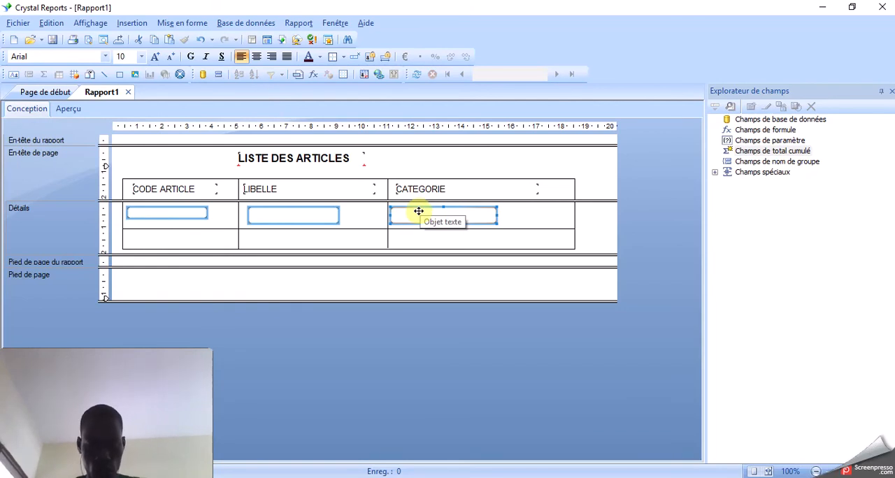
pyautogui.click(188, 239)
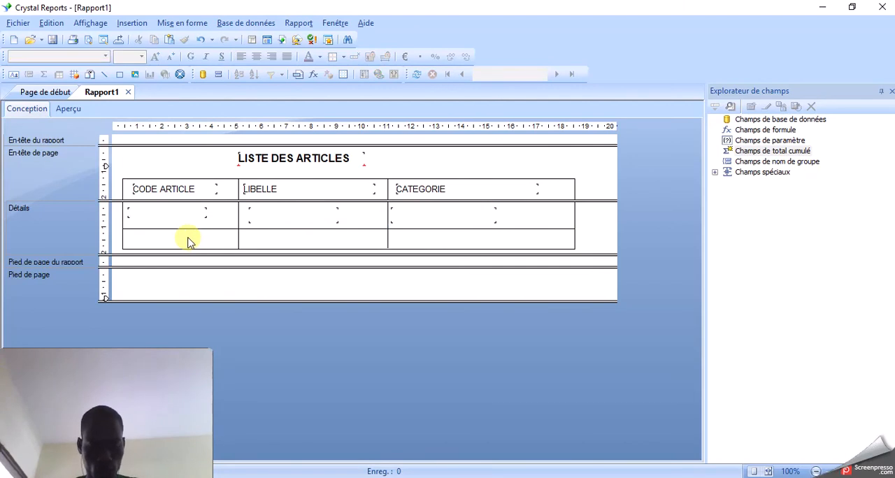
pyautogui.hotkey('ctrl', 'v')
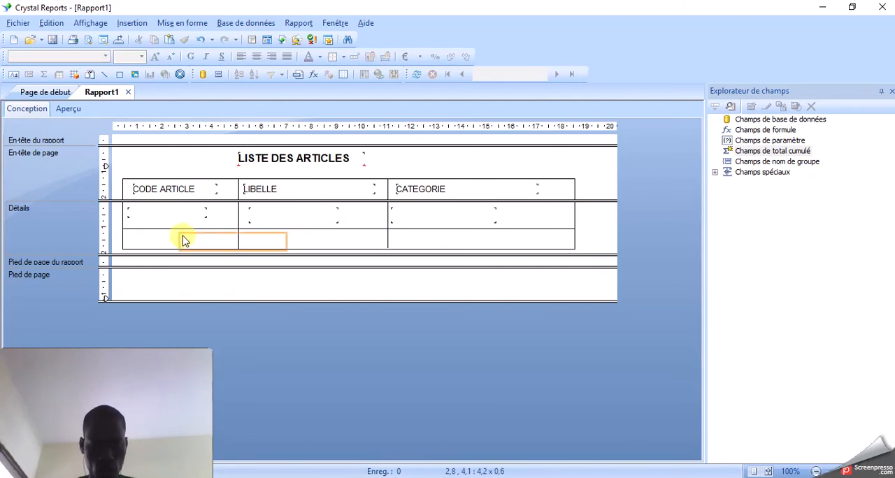
pyautogui.click(138, 240)
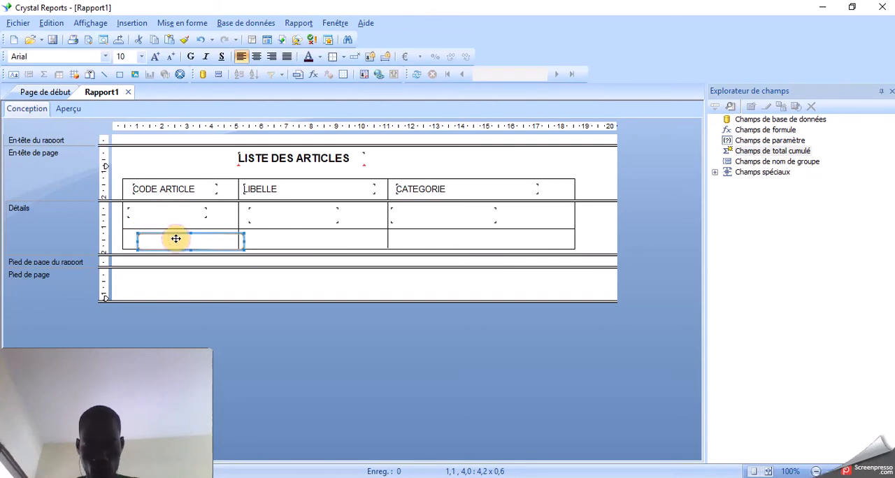
pyautogui.press('Delete')
# - Enter ART01, POYO and BANANE in the three text objects of the first Détails row
pyautogui.click(186, 213)
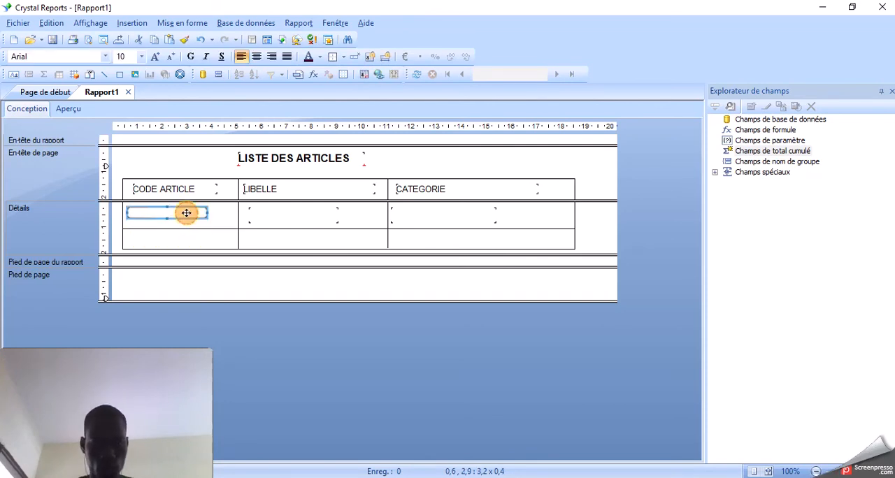
pyautogui.click(186, 213)
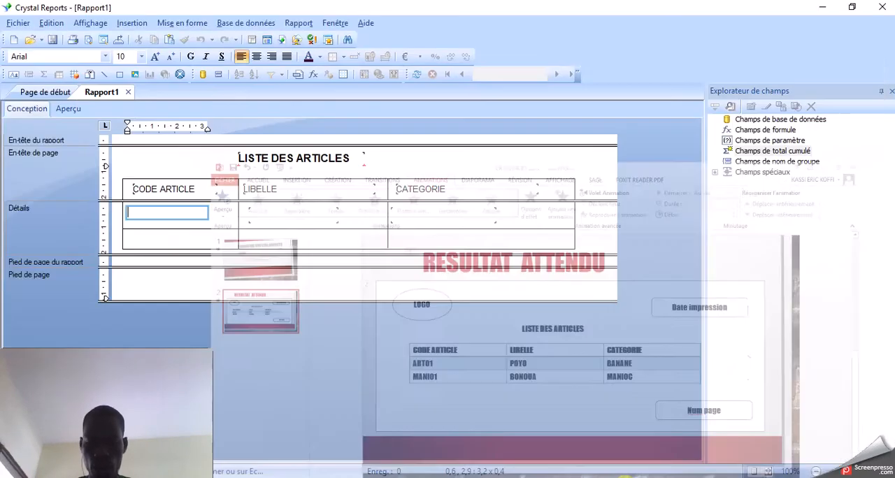
pyautogui.write('A')
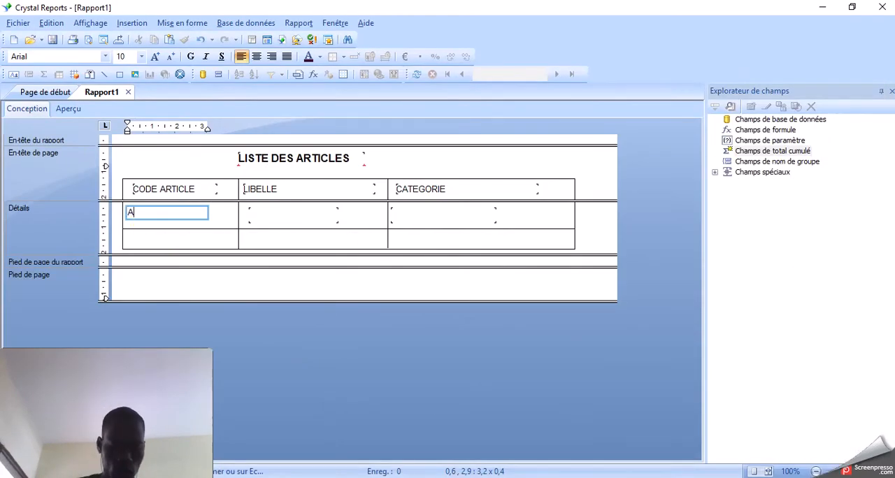
pyautogui.write('RT01')
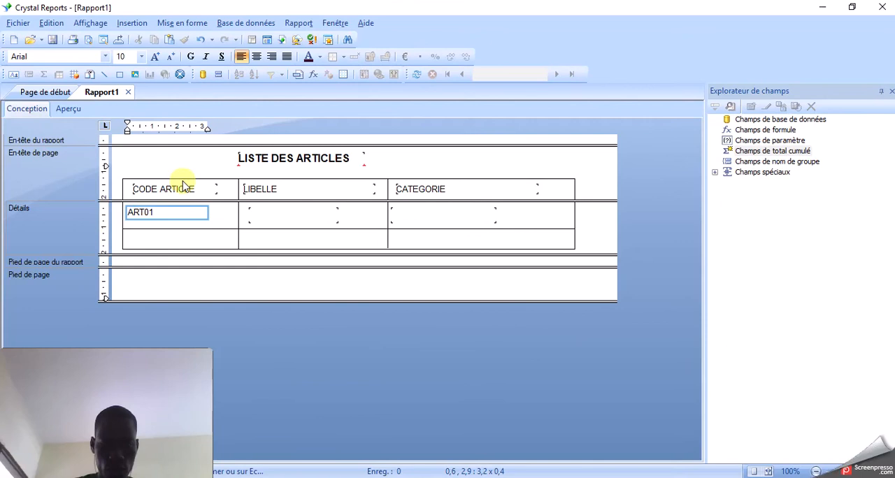
pyautogui.doubleClick(279, 213)
pyautogui.write('POYO')
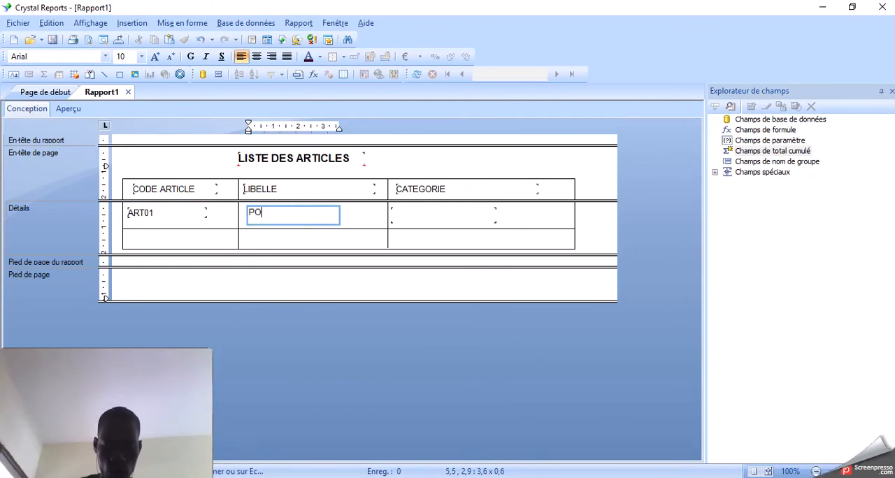
pyautogui.doubleClick(455, 217)
pyautogui.write('BANANE')
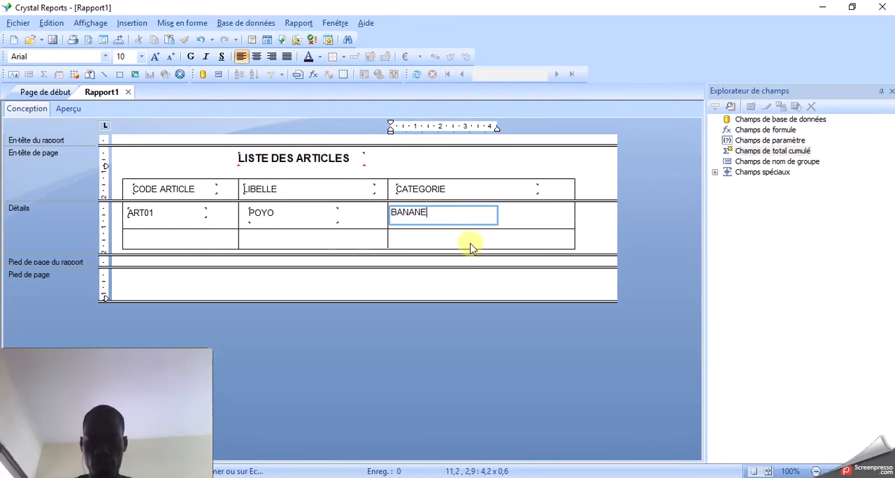
# - Shorten the BANANE text object to about 3.2 cm wide
pyautogui.click(451, 225)
pyautogui.click(459, 220)
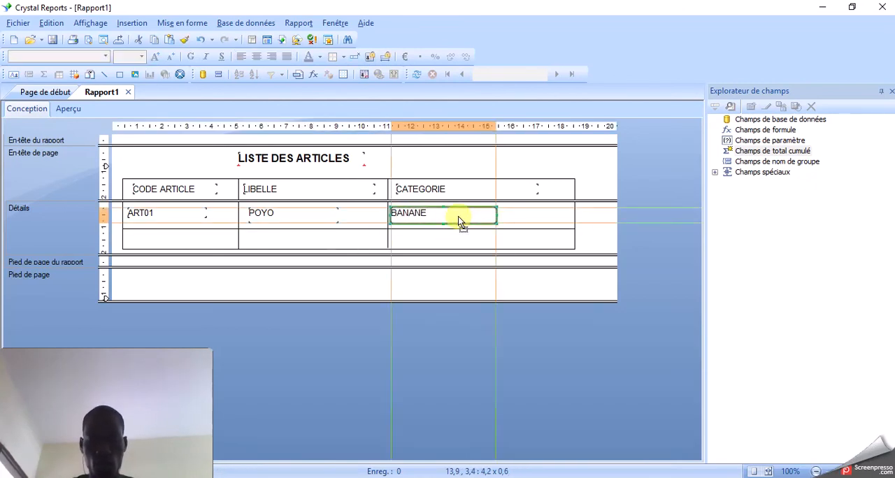
pyautogui.moveTo(496, 214); pyautogui.dragTo(460, 217)
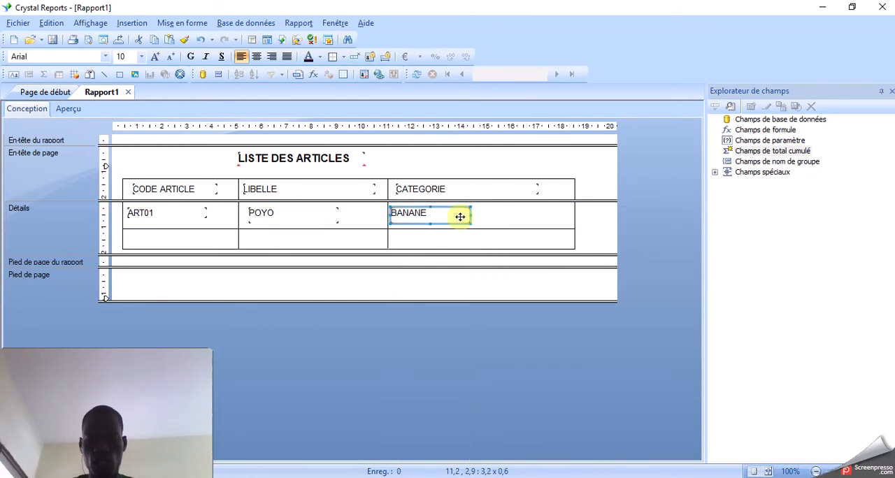
pyautogui.click(161, 214)
pyautogui.click(297, 214)
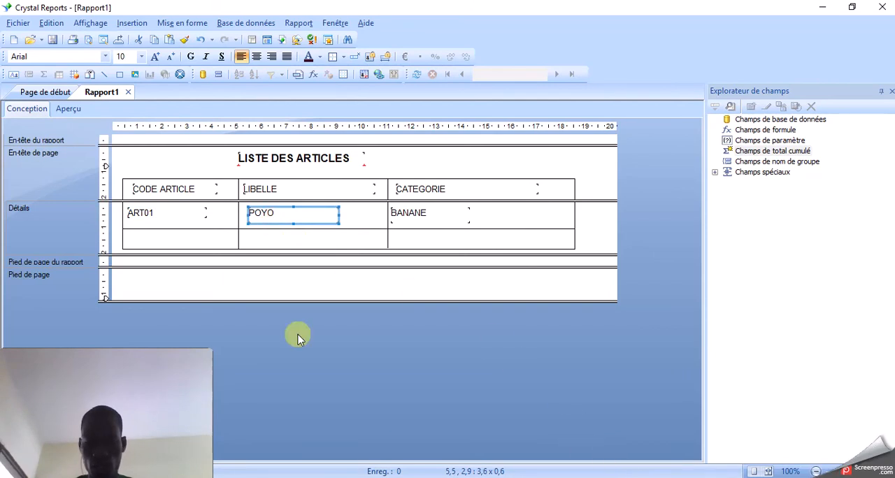
# - Place three empty text objects in the second Détails row, one per column, about 3.0, 4.2 and 4.4 cm wide
pyautogui.click(14, 74)
pyautogui.moveTo(133, 236); pyautogui.dragTo(350, 244)
pyautogui.click(14, 75)
pyautogui.click(14, 74)
pyautogui.moveTo(396, 235); pyautogui.dragTo(508, 241)
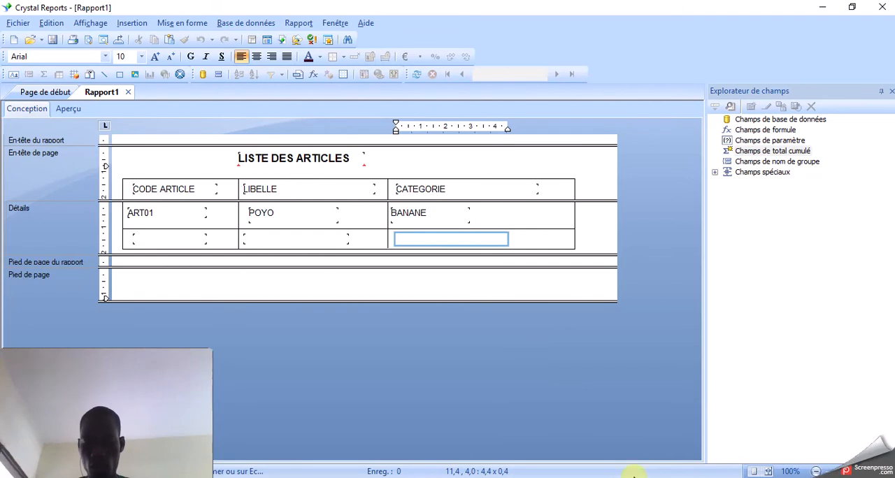
# - Enter MANI01, BONOUA and MANIOC in the second-row text objects, following the model slide in PowerPoint
pyautogui.hotkey('alt', 'Tab')
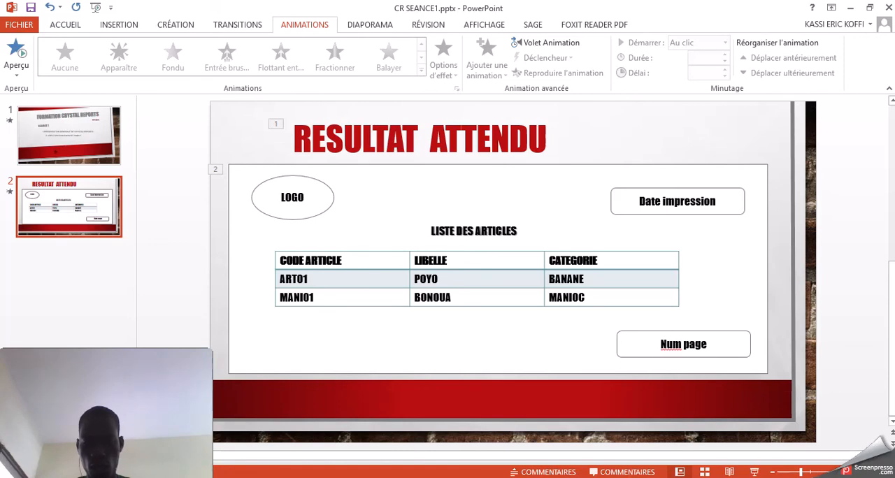
pyautogui.hotkey('alt', 'Tab')
pyautogui.doubleClick(140, 242)
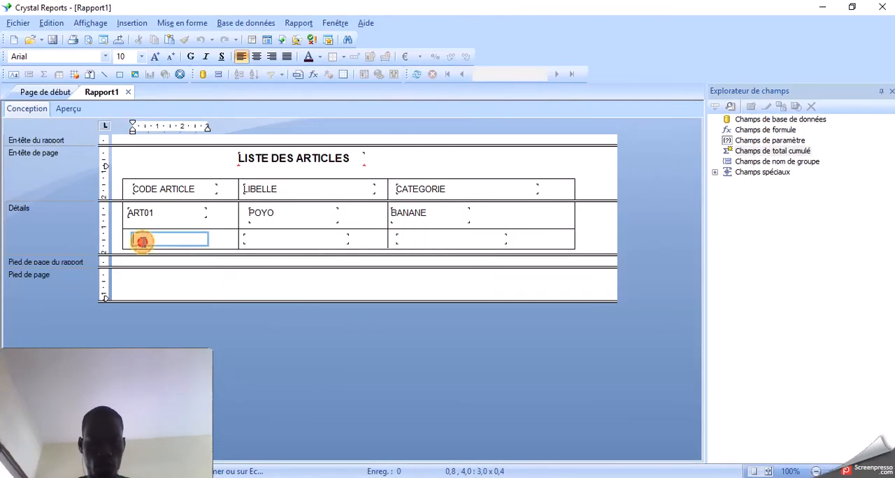
pyautogui.write('MANI01')
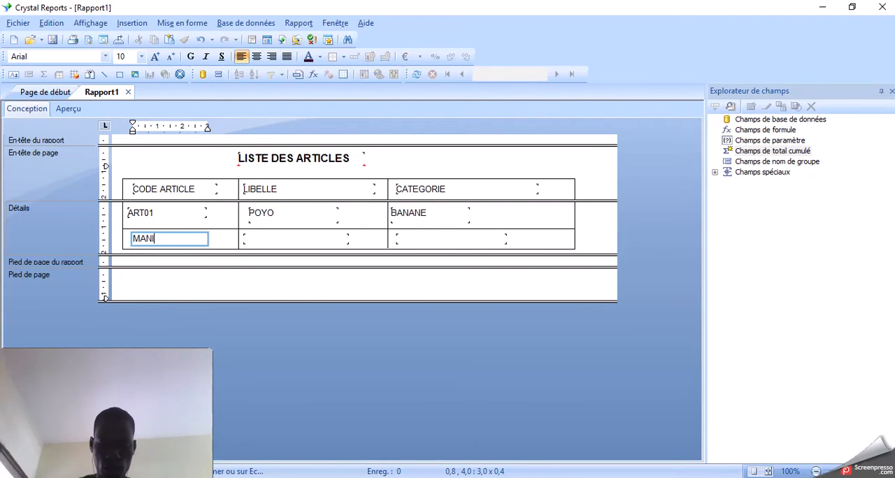
pyautogui.doubleClick(265, 238)
pyautogui.write('BONOUA')
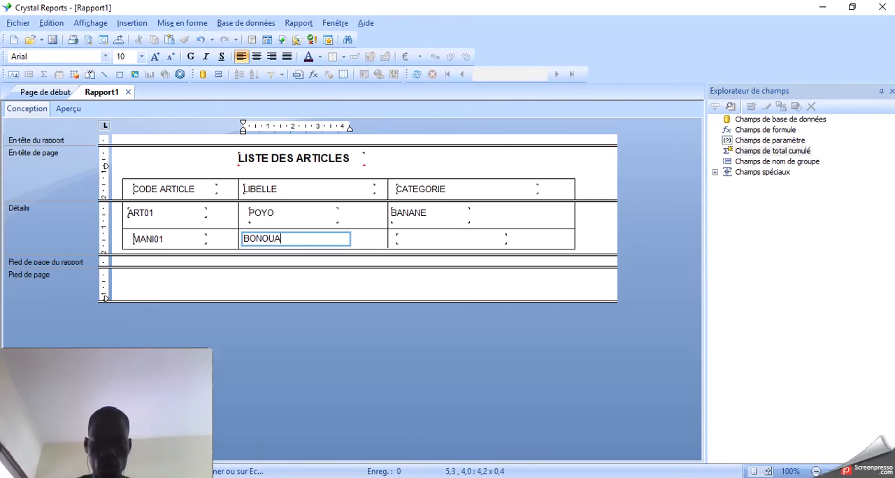
pyautogui.doubleClick(417, 239)
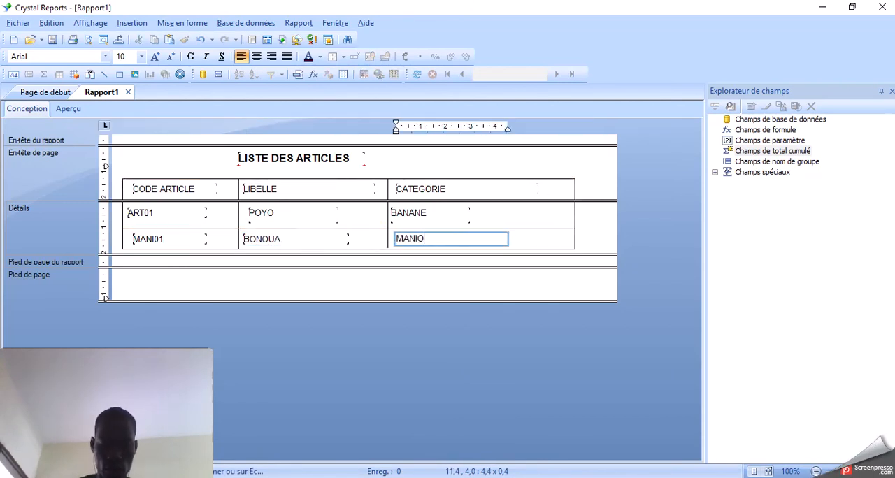
pyautogui.click(535, 244)
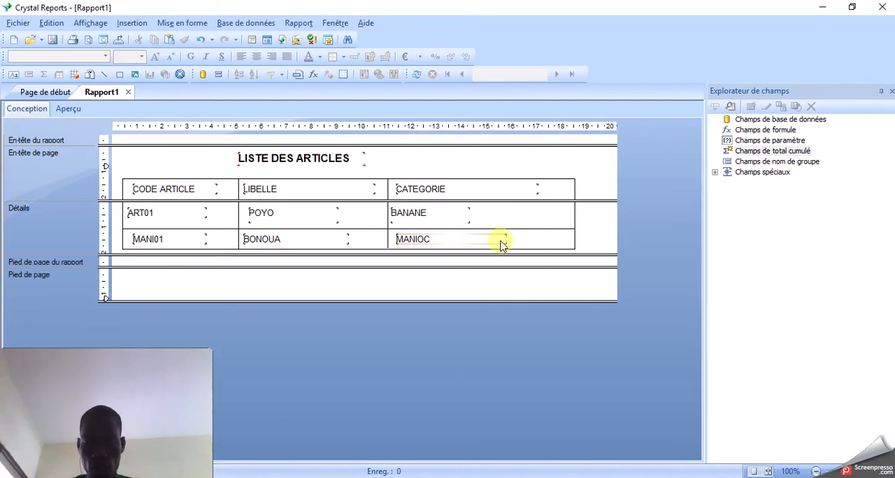
# - Align the second-row text objects under those above and shorten them, MANIOC to about 3.2 cm and BONOUA to about 3.8 cm wide
pyautogui.click(496, 240)
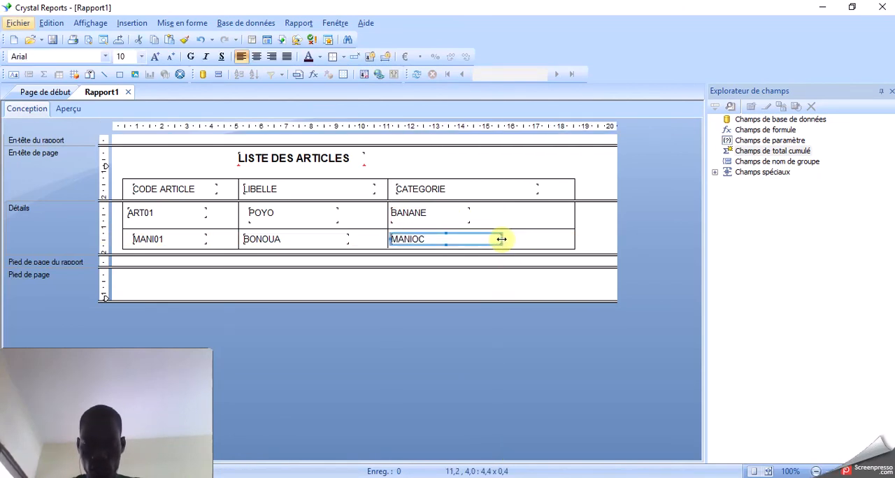
pyautogui.moveTo(501, 239); pyautogui.dragTo(470, 239)
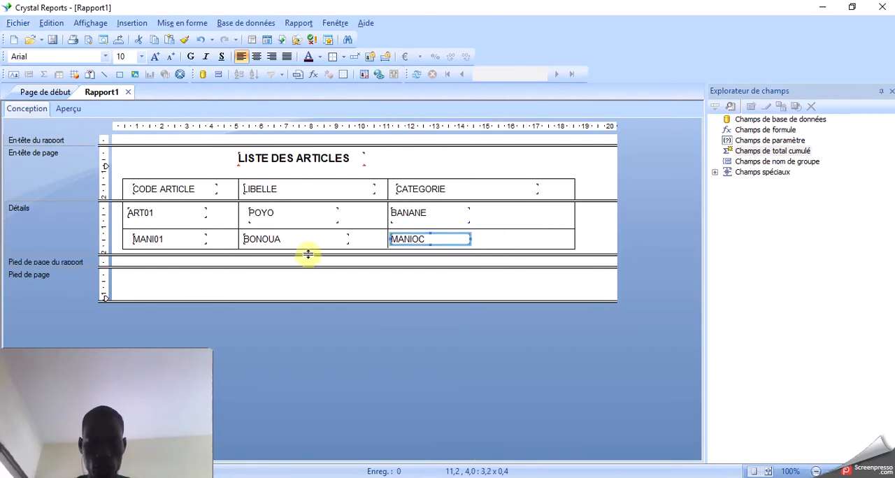
pyautogui.click(179, 241)
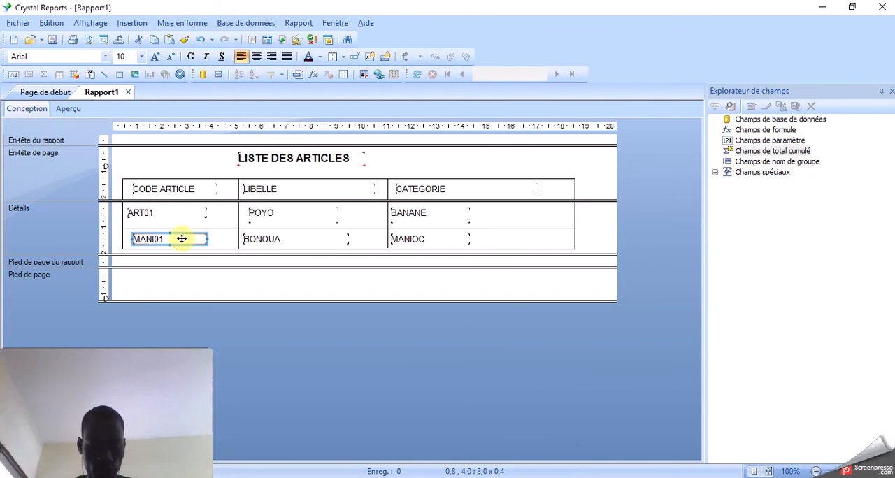
pyautogui.moveTo(177, 239)
pyautogui.mouseDown()
pyautogui.moveTo(193, 238)
pyautogui.moveTo(186, 238)
pyautogui.mouseUp()
pyautogui.press('alt')
pyautogui.click(264, 241)
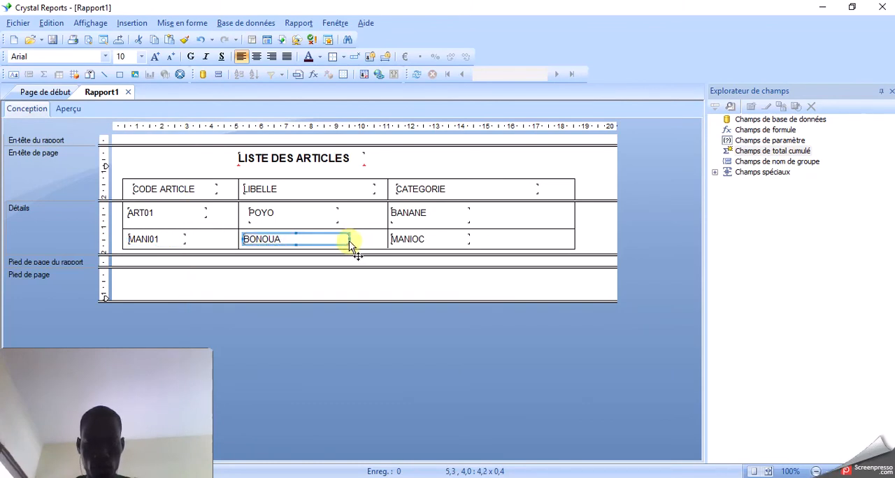
pyautogui.moveTo(350, 239); pyautogui.dragTo(328, 239)
pyautogui.press('alt')
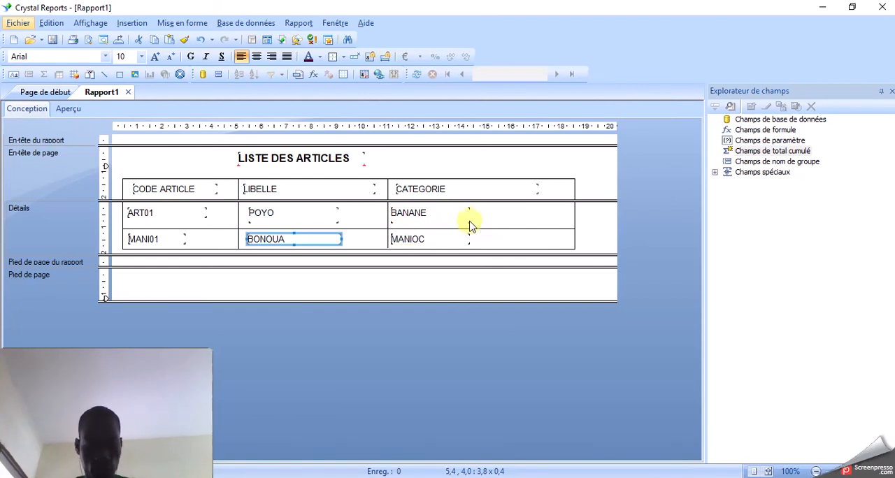
# - Shorten the CATEGORIE heading text object and line it up with BANANE at the left edge of the third column
pyautogui.click(532, 193)
pyautogui.moveTo(537, 189); pyautogui.dragTo(471, 188)
pyautogui.click(460, 219)
pyautogui.moveTo(460, 220); pyautogui.dragTo(464, 224)
pyautogui.click(464, 240)
pyautogui.click(510, 240)
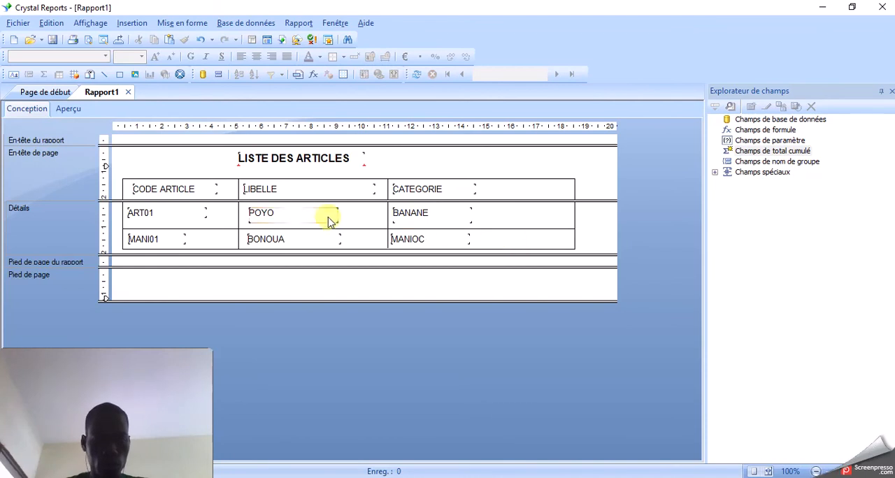
# - Move the CODE ARTICLE heading text object slightly so it lines up with the left edge of ART01 below
pyautogui.click(193, 191)
pyautogui.moveTo(192, 192); pyautogui.dragTo(200, 190)
pyautogui.click(280, 194)
pyautogui.click(362, 295)
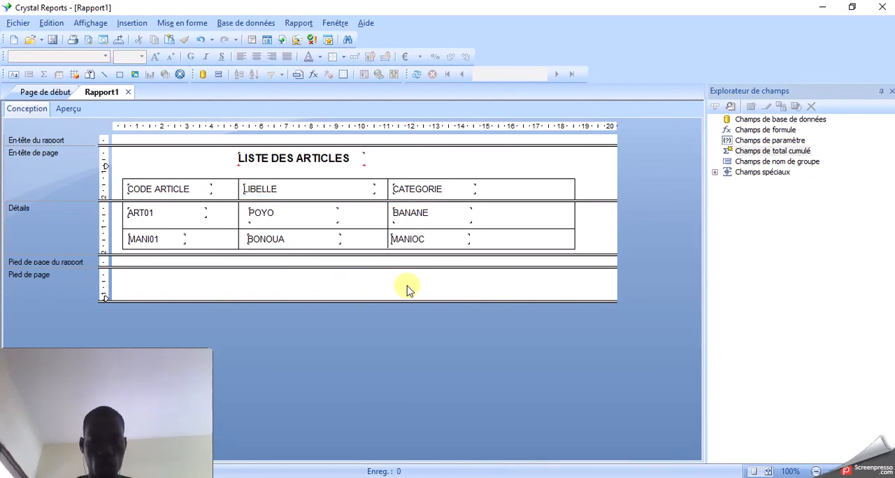
# - Make the three table headings CODE ARTICLE, LIBELLE and CATEGORIE bold together
pyautogui.click(190, 192)
pyautogui.keyDown('ctrl'); pyautogui.click(264, 189); pyautogui.keyUp('ctrl')
pyautogui.keyDown('ctrl'); pyautogui.click(414, 190); pyautogui.keyUp('ctrl')
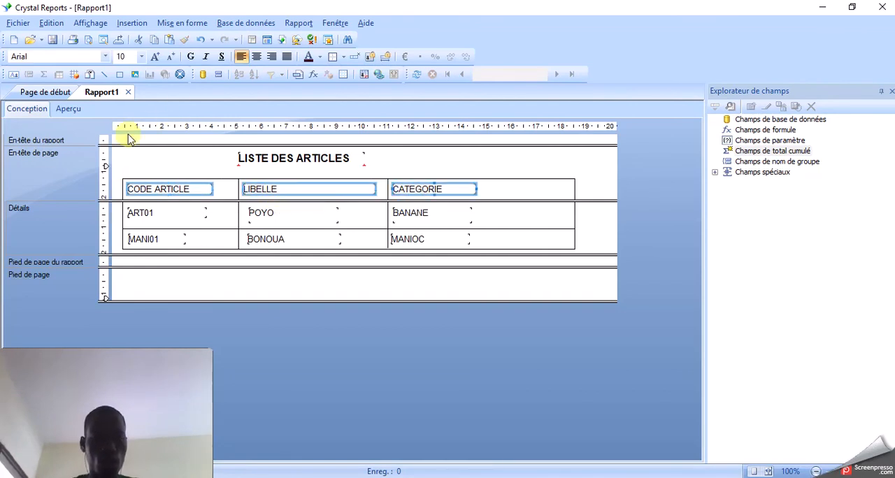
pyautogui.click(189, 58)
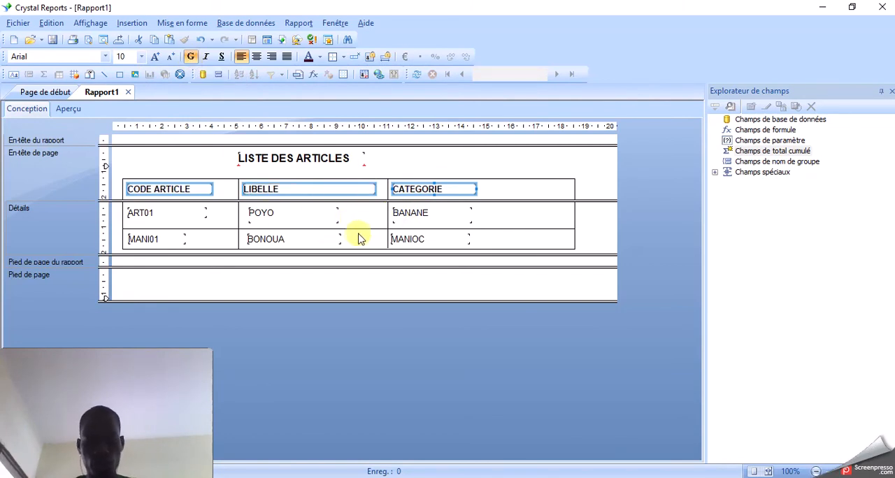
pyautogui.click(515, 221)
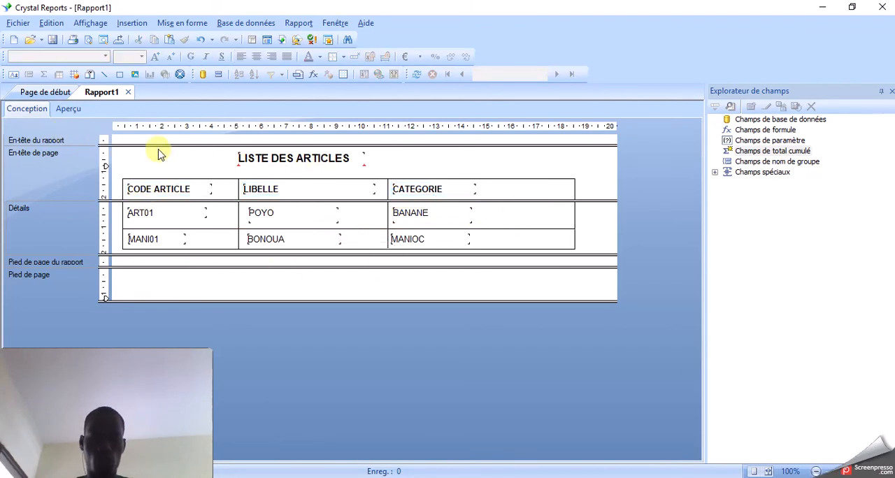
# - Preview the report and draw an 18.2 cm horizontal line across the table just below the headings in the page header
pyautogui.click(69, 110)
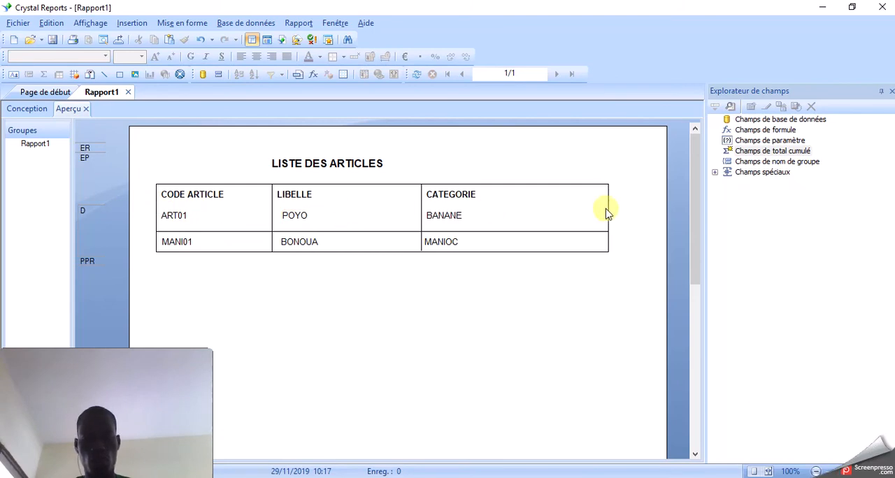
pyautogui.click(28, 109)
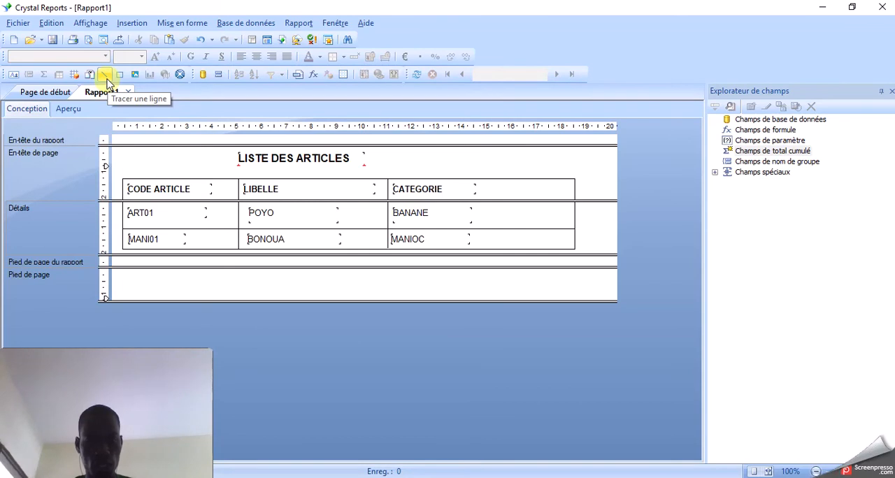
pyautogui.click(104, 77)
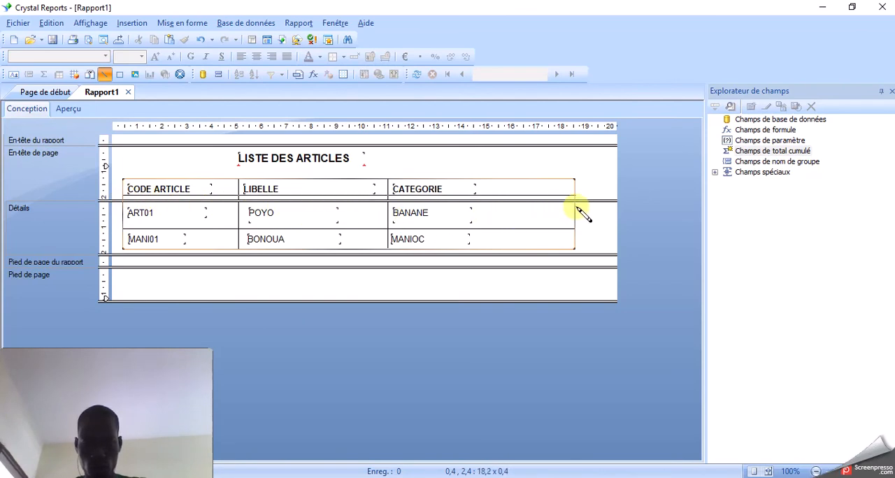
pyautogui.moveTo(577, 208); pyautogui.dragTo(576, 208)
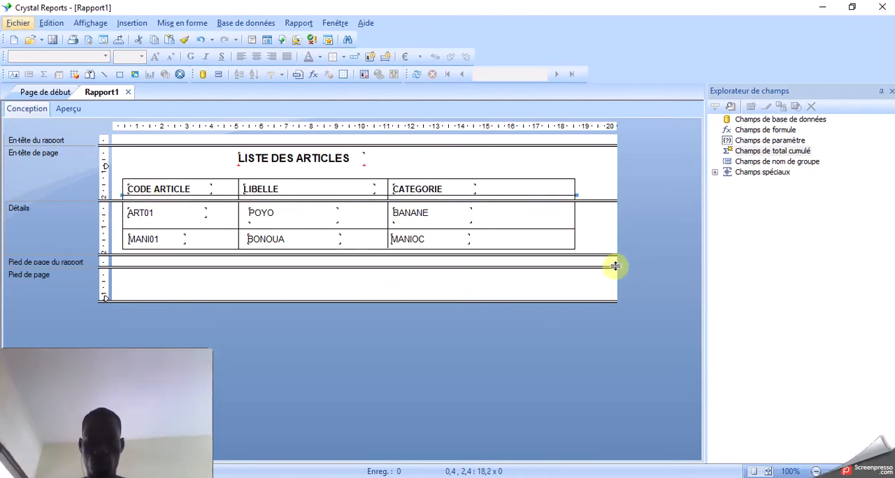
pyautogui.click(601, 235)
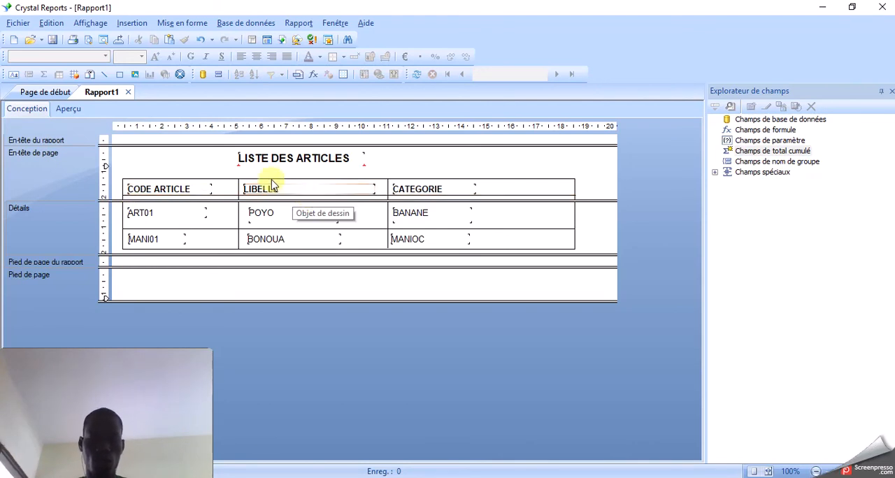
# - Centre the LISTE DES ARTICLES title above the table and check the logo placement on the model slide in PowerPoint
pyautogui.click(296, 159)
pyautogui.moveTo(333, 164)
pyautogui.mouseDown()
pyautogui.moveTo(347, 168)
pyautogui.moveTo(345, 159)
pyautogui.mouseUp()
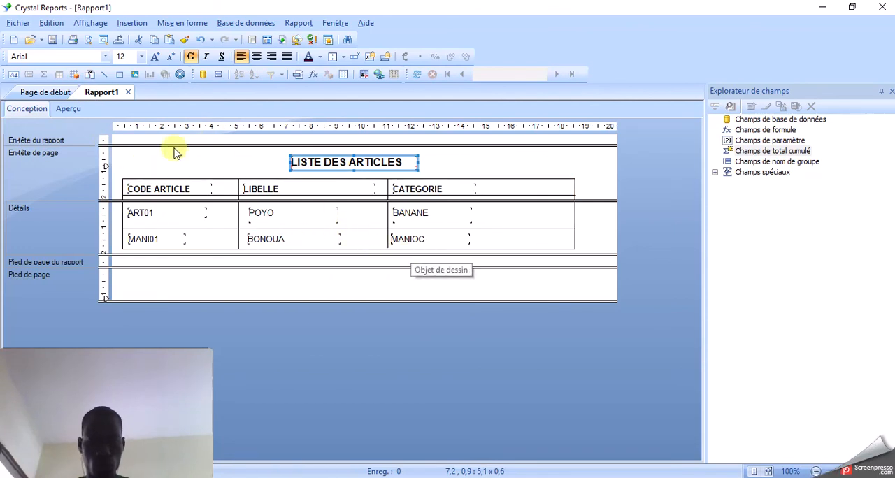
pyautogui.click(631, 477)
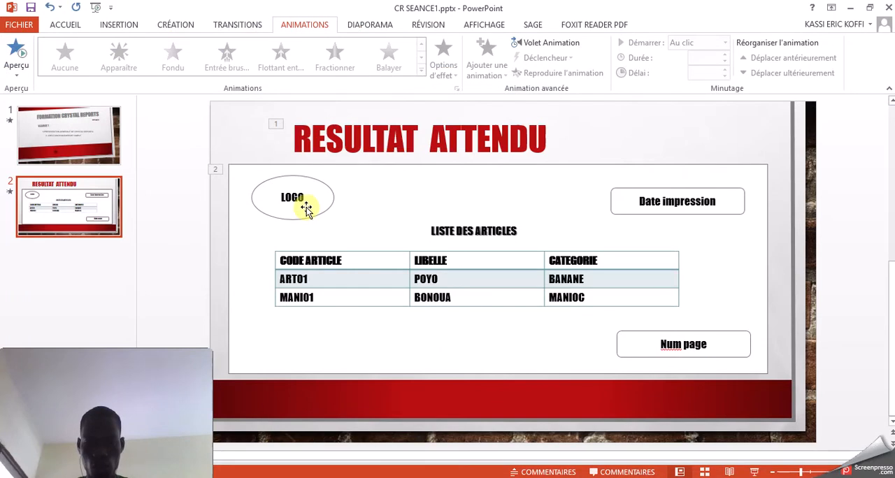
pyautogui.click(624, 477)
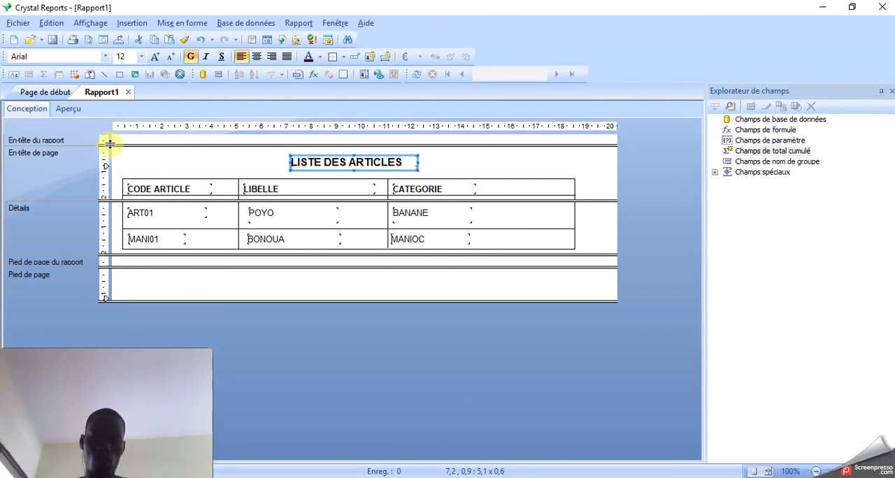
# - Enlarge the En-tête du rapport section to about 3.4 cm high to make room for the logo
pyautogui.moveTo(110, 143); pyautogui.dragTo(105, 175)
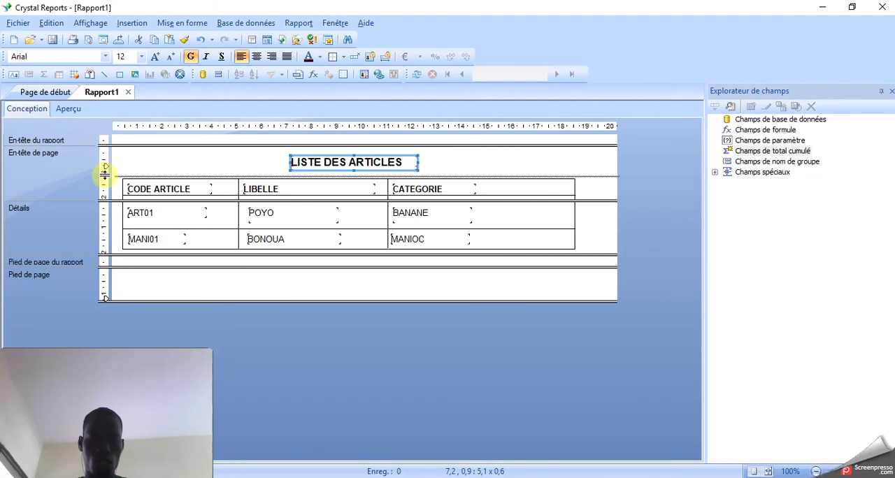
pyautogui.moveTo(105, 175); pyautogui.dragTo(110, 203)
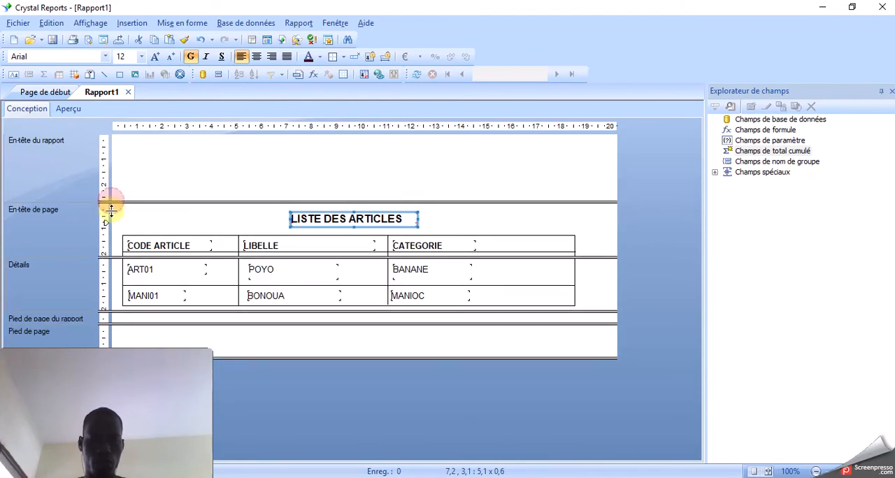
pyautogui.moveTo(114, 200); pyautogui.dragTo(114, 216)
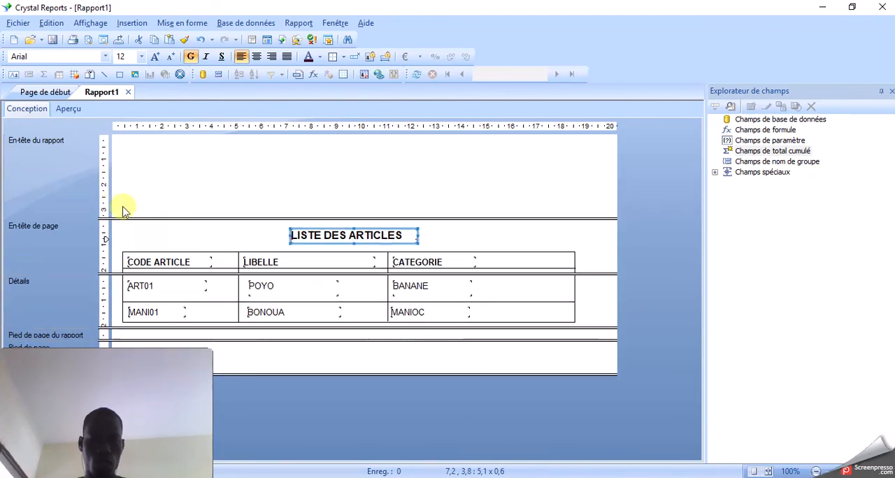
# - Insert the picture LogoImg.png from the FORMATIONS folder near the upper-left corner of the En-tête du rapport section
pyautogui.click(135, 75)
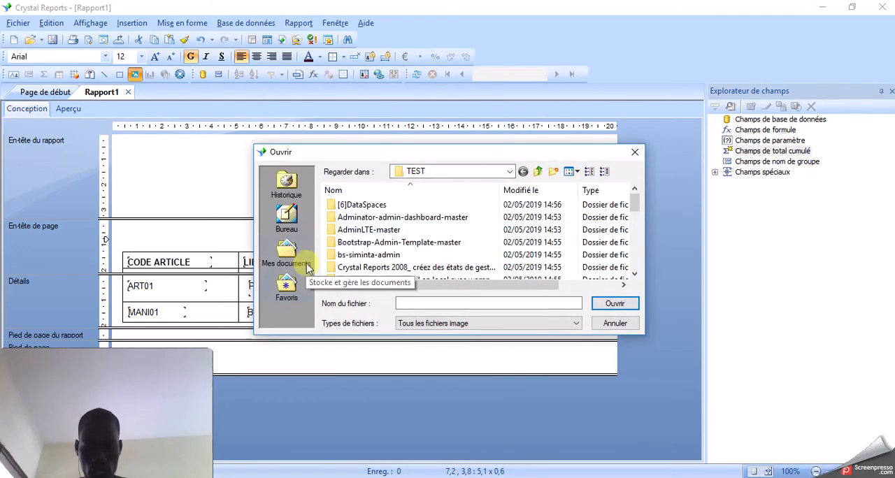
pyautogui.click(286, 217)
pyautogui.scroll(-1, 369, 237)
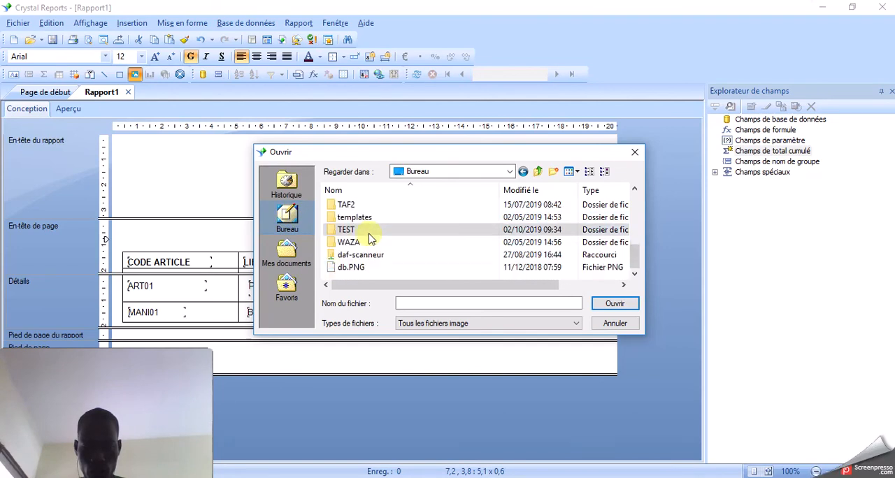
pyautogui.scroll(1, 369, 238)
pyautogui.scroll(5, 369, 236)
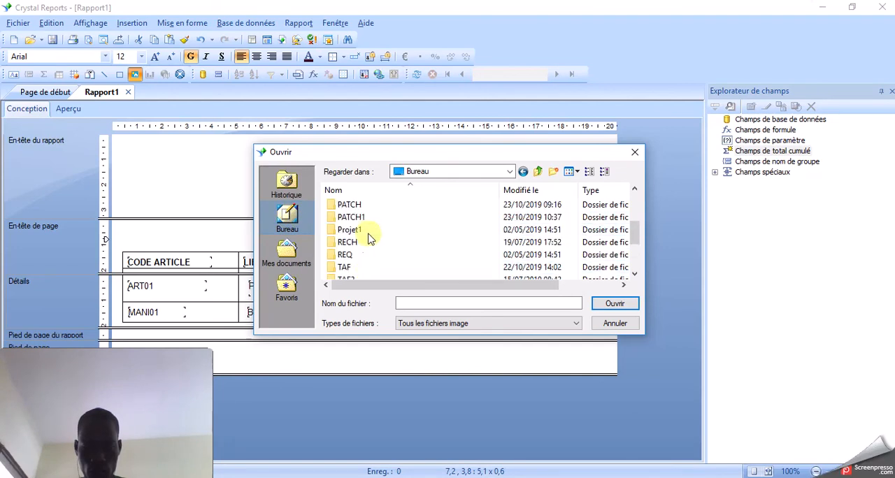
pyautogui.doubleClick(349, 205)
pyautogui.scroll(-1, 374, 220)
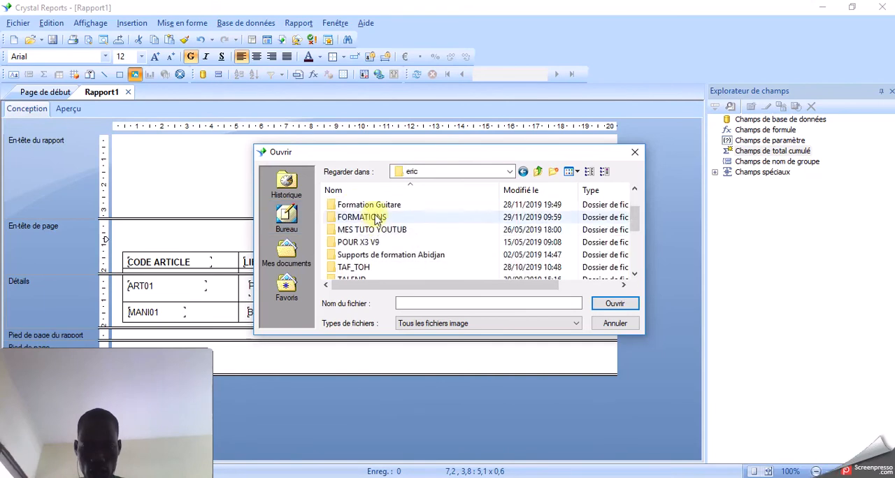
pyautogui.doubleClick(375, 220)
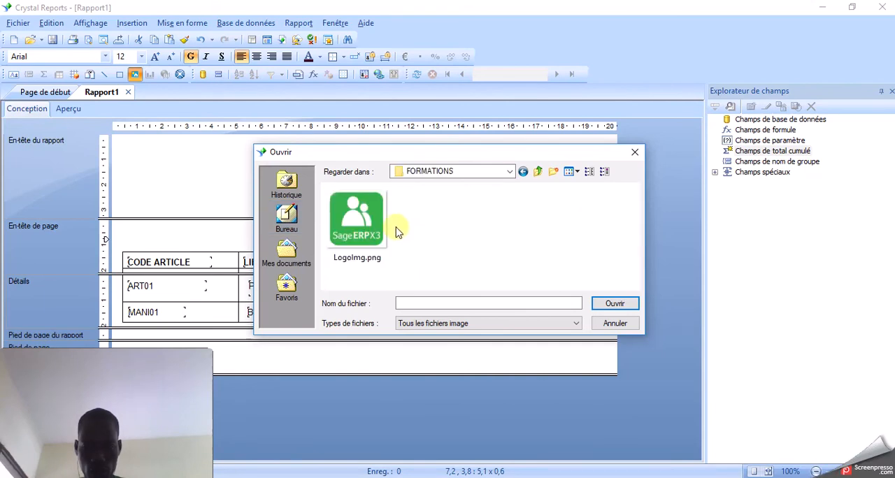
pyautogui.click(357, 218)
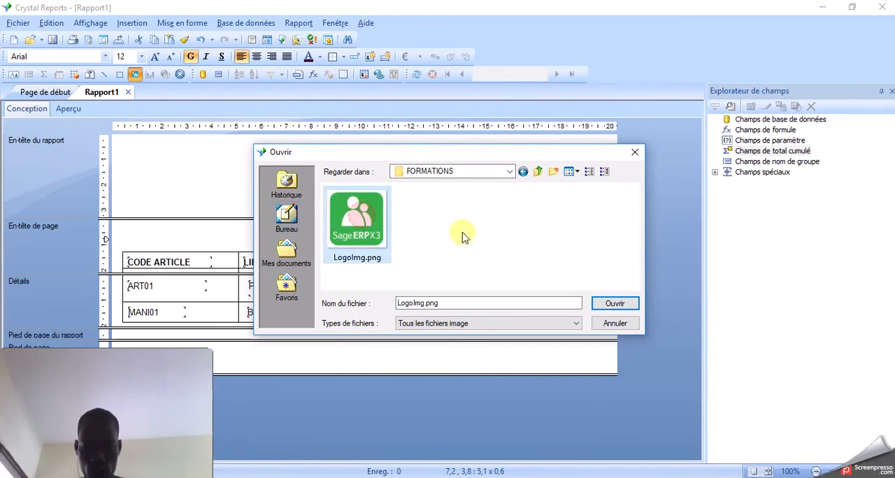
pyautogui.click(614, 304)
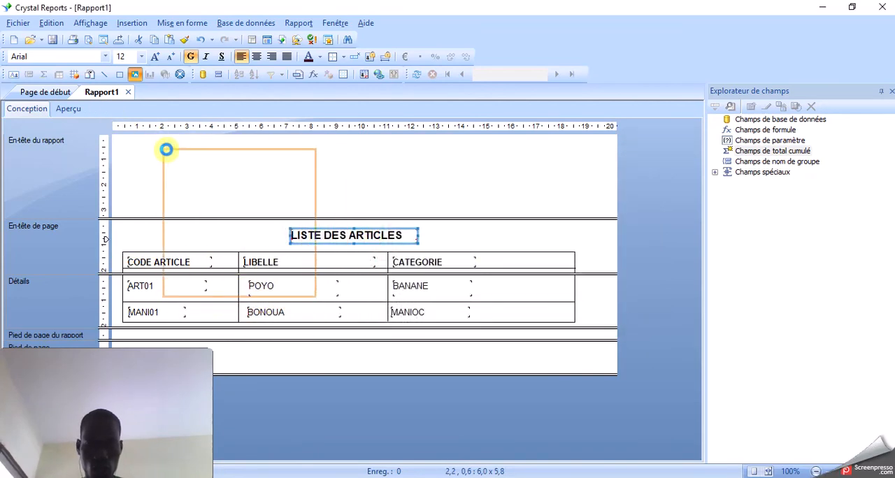
pyautogui.click(147, 139)
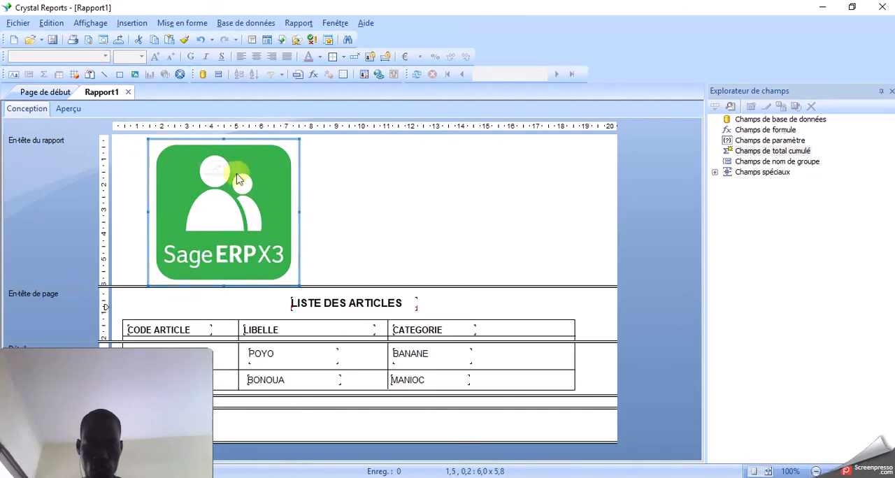
pyautogui.click(371, 224)
# - Resize the logo to about 3.8 × 3.4 cm near the report header's left edge and shrink the section to fit just below it
pyautogui.click(250, 240)
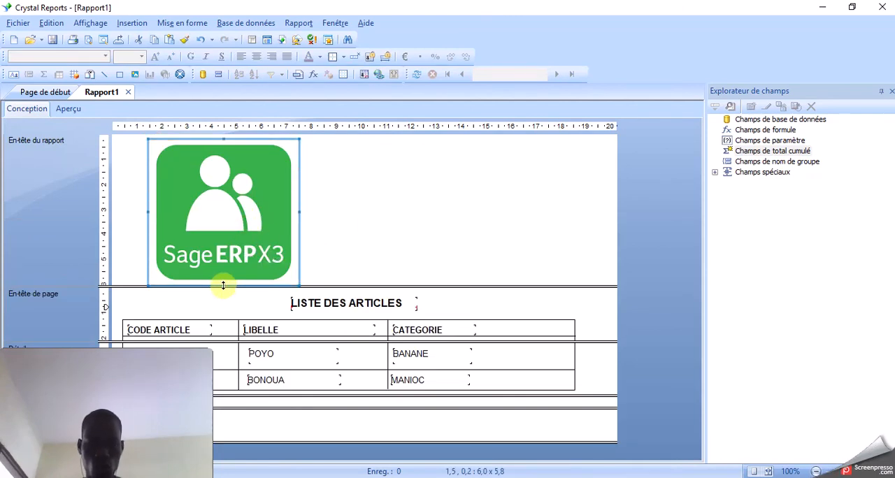
pyautogui.moveTo(223, 286); pyautogui.dragTo(216, 246)
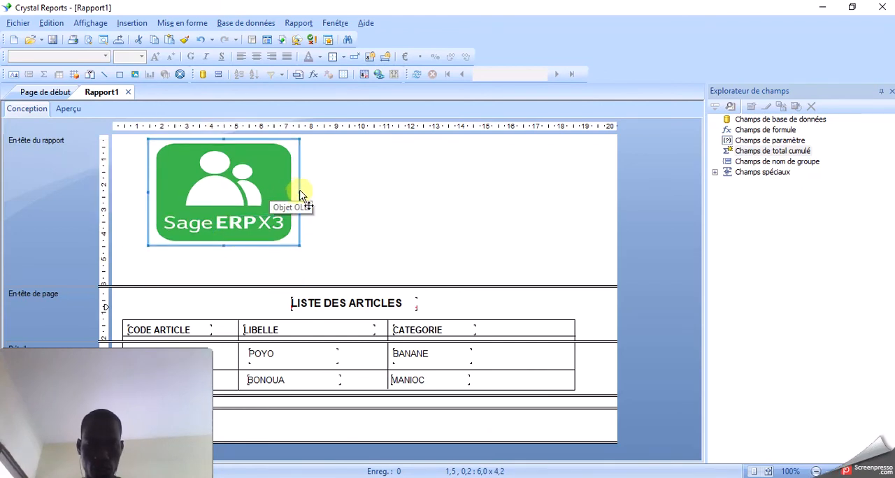
pyautogui.moveTo(299, 191); pyautogui.dragTo(256, 187)
pyautogui.moveTo(162, 287); pyautogui.dragTo(156, 250)
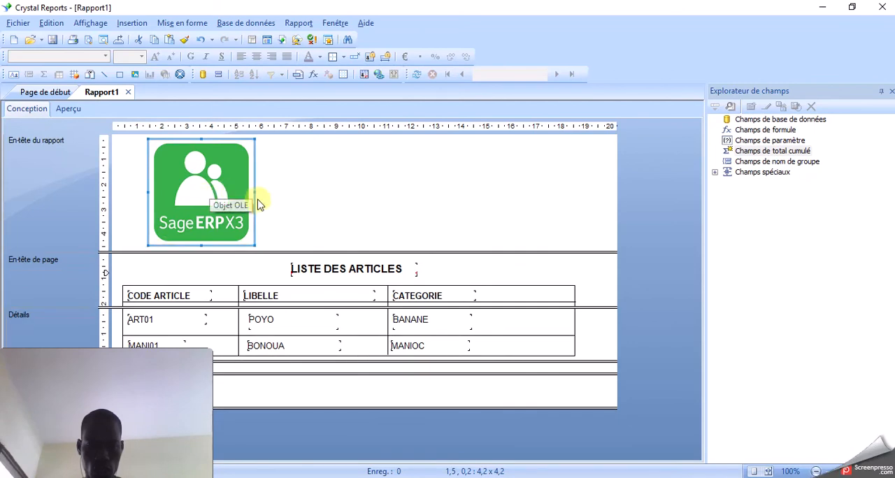
pyautogui.moveTo(242, 192); pyautogui.dragTo(203, 207)
pyautogui.moveTo(185, 240); pyautogui.dragTo(180, 202)
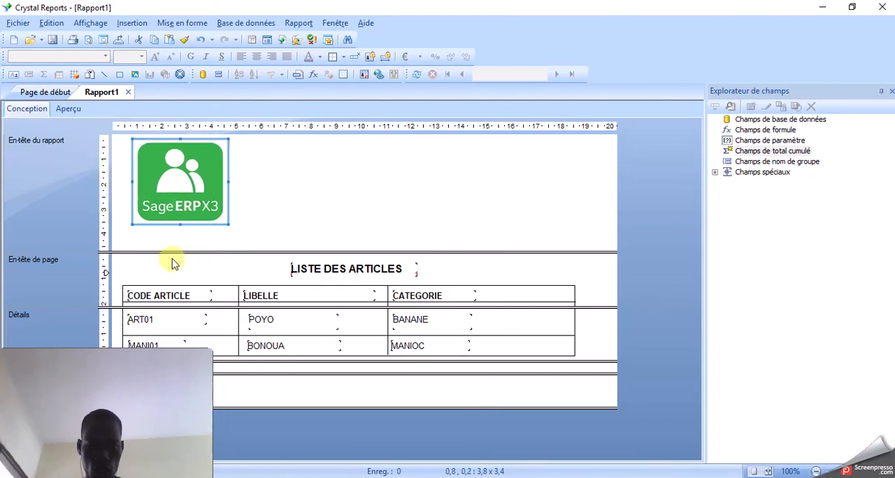
pyautogui.moveTo(169, 251); pyautogui.dragTo(168, 232)
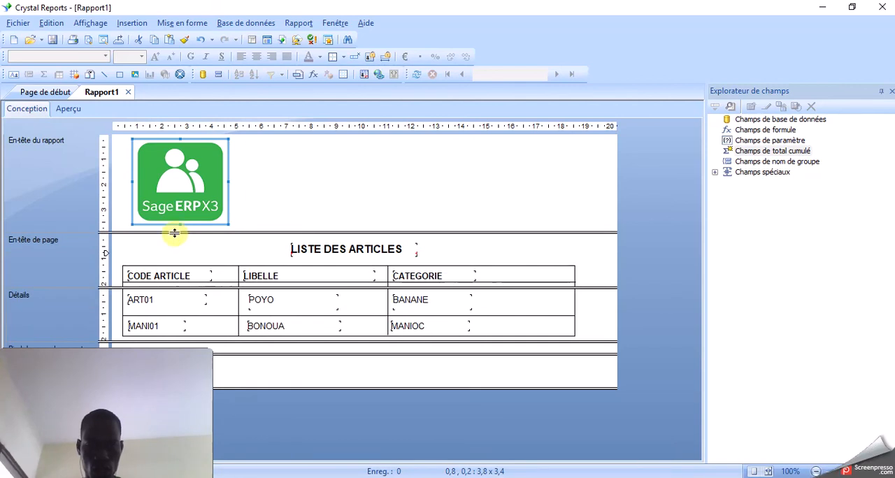
pyautogui.moveTo(174, 232); pyautogui.dragTo(144, 228)
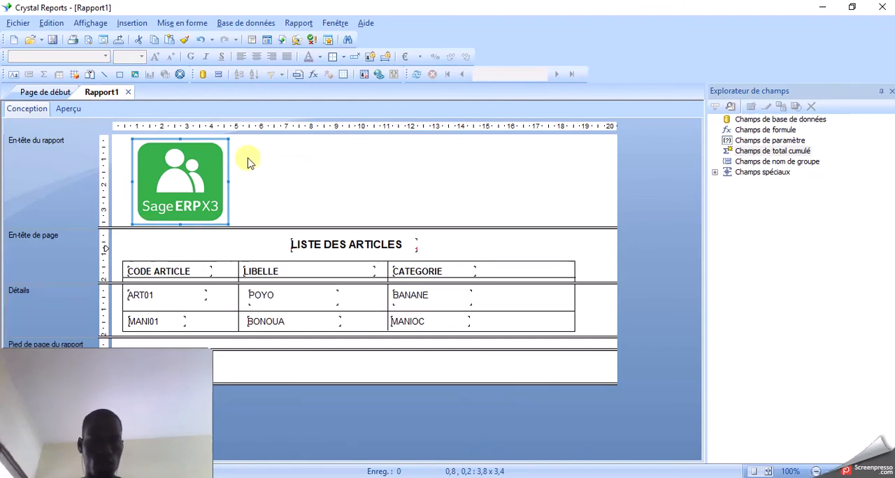
# - Add a text object beside the logo, about 13.5 cm wide, reading SOCIETE FORMATION DE CR, and reduce its height to about 1.3 cm
pyautogui.click(14, 74)
pyautogui.moveTo(250, 155); pyautogui.dragTo(587, 199)
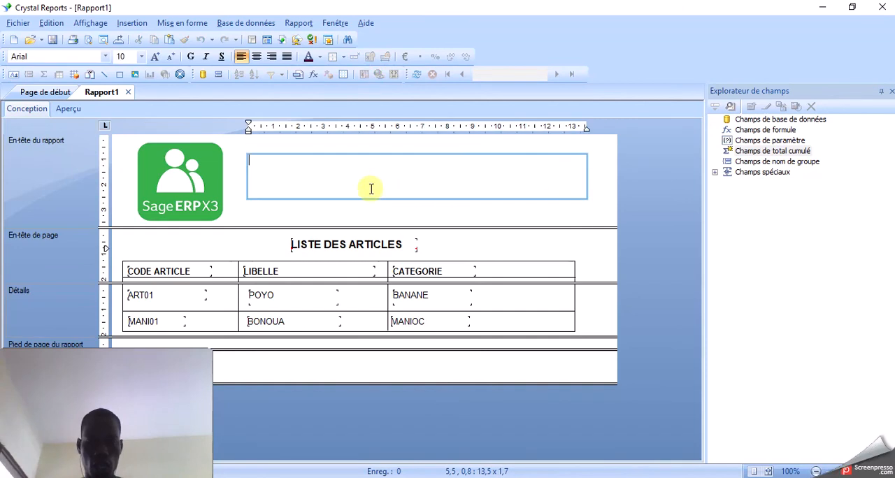
pyautogui.click(345, 186)
pyautogui.write('ETE FORMATION CR')
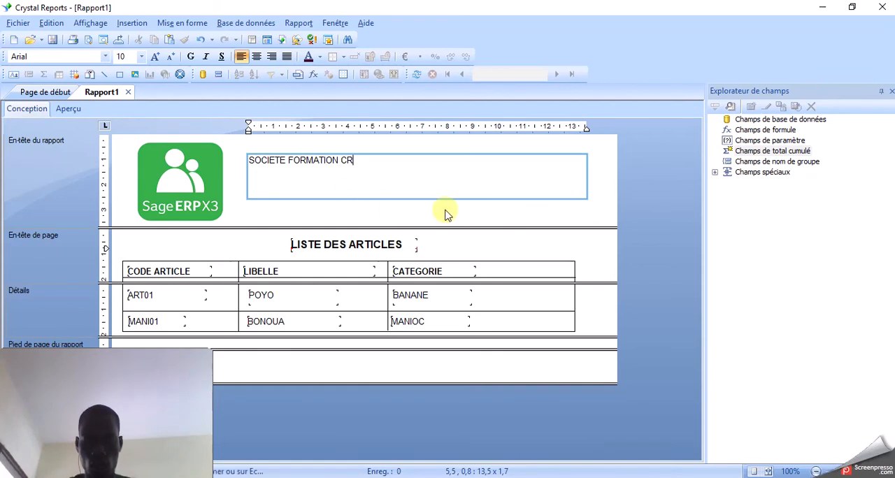
pyautogui.click(340, 160)
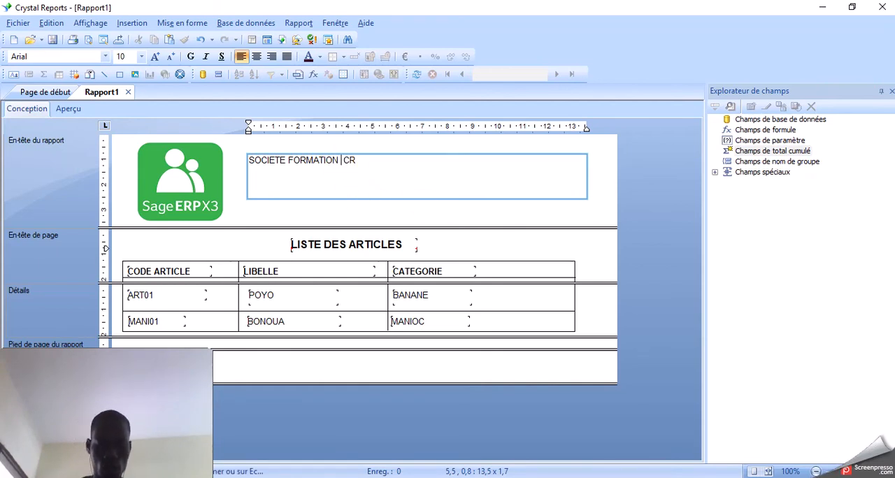
pyautogui.write('DE')
pyautogui.click(450, 207)
pyautogui.click(412, 172)
pyautogui.moveTo(416, 198); pyautogui.dragTo(417, 188)
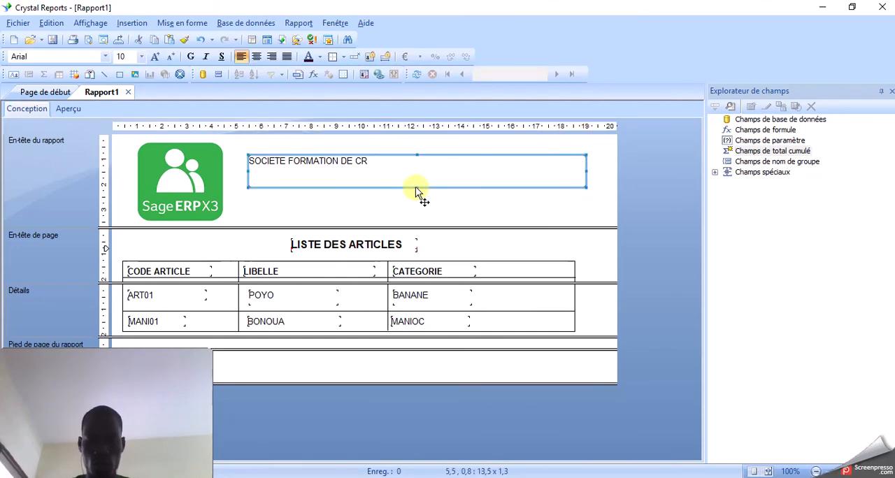
# - Set the font size of the whole company name SOCIETE FORMATION DE CR to 27 points
pyautogui.doubleClick(385, 166)
pyautogui.moveTo(388, 163); pyautogui.dragTo(244, 160)
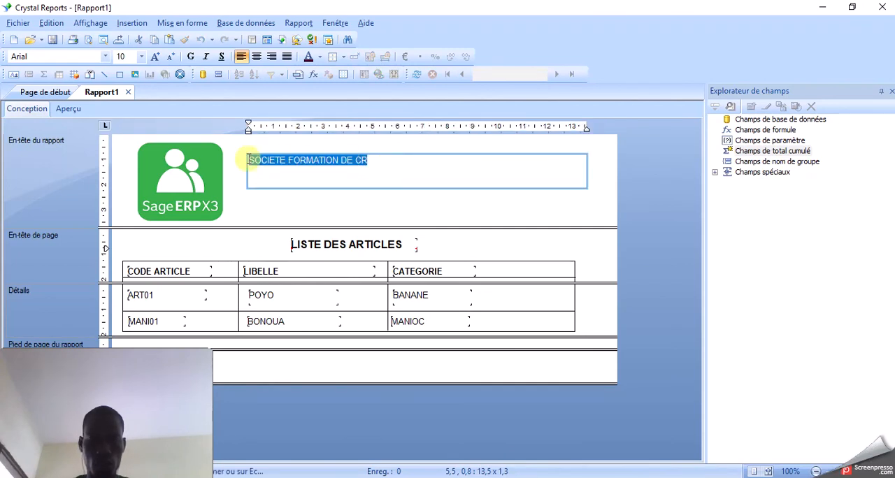
pyautogui.click(141, 56)
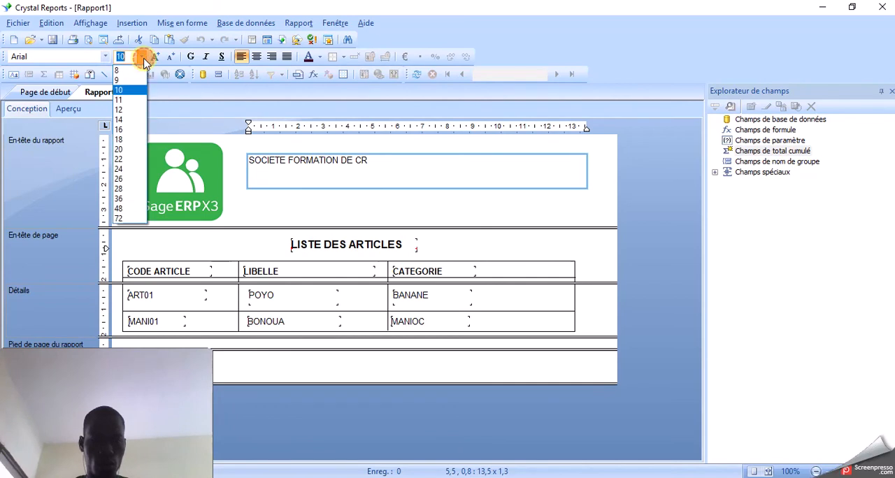
pyautogui.click(127, 179)
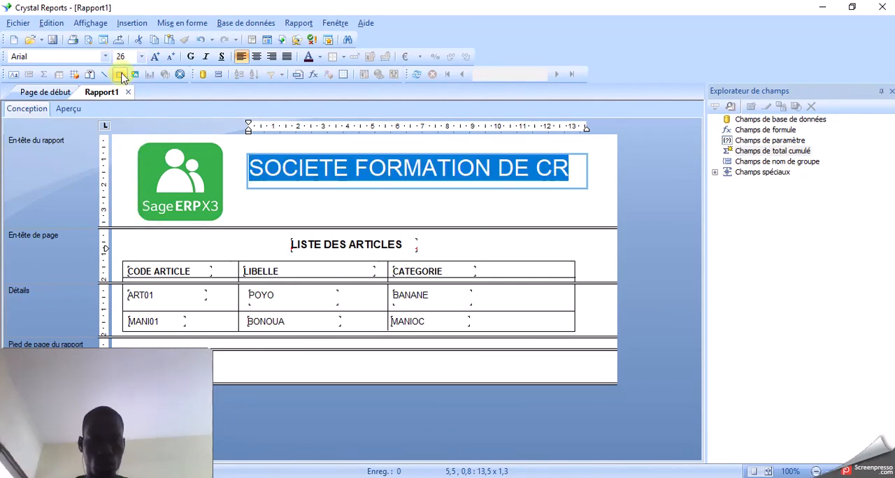
pyautogui.click(156, 56)
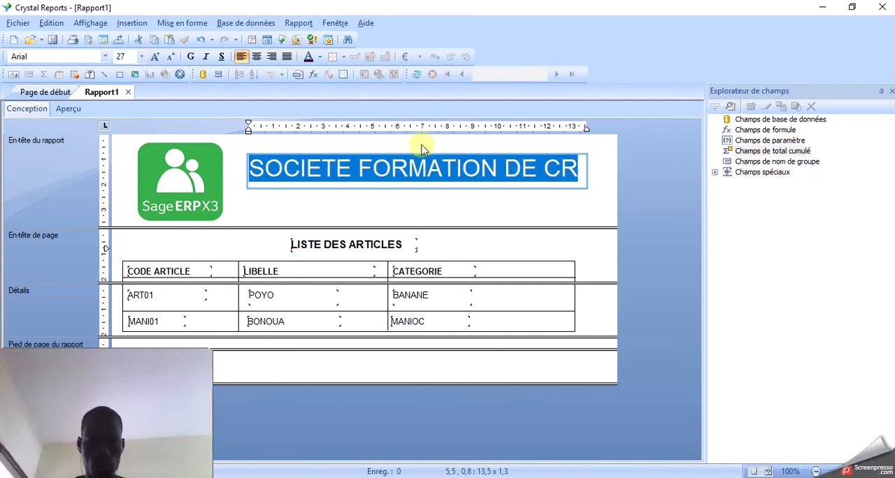
pyautogui.click(350, 200)
pyautogui.click(373, 174)
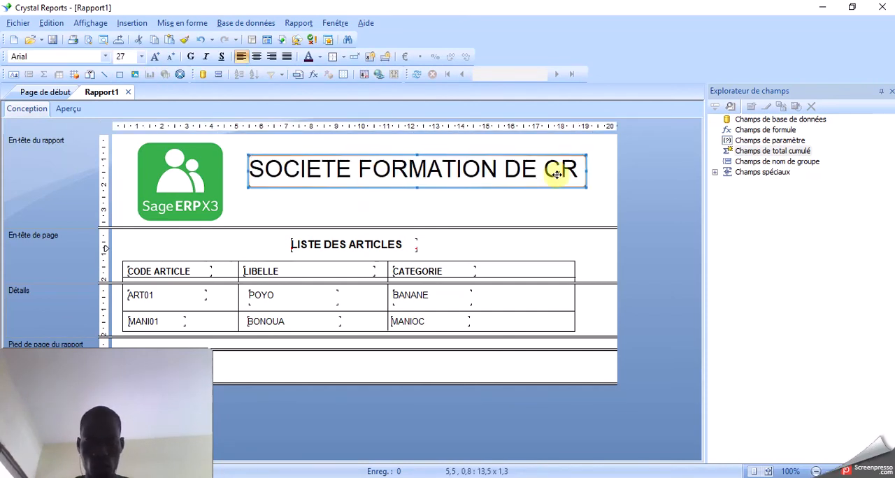
# - Change the company name's font colour to the basic bright blue, RGB 0, 128, 255, in its text formatting
pyautogui.doubleClick(401, 189)
pyautogui.rightClick(403, 190)
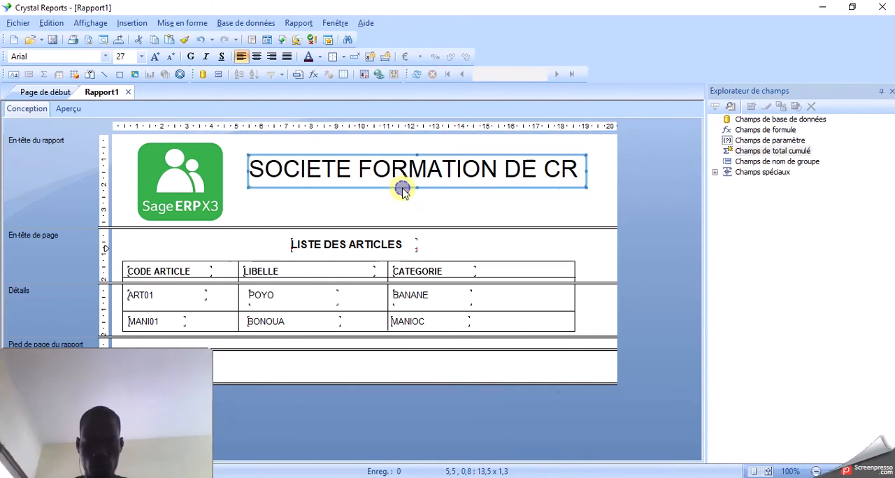
pyautogui.click(365, 186)
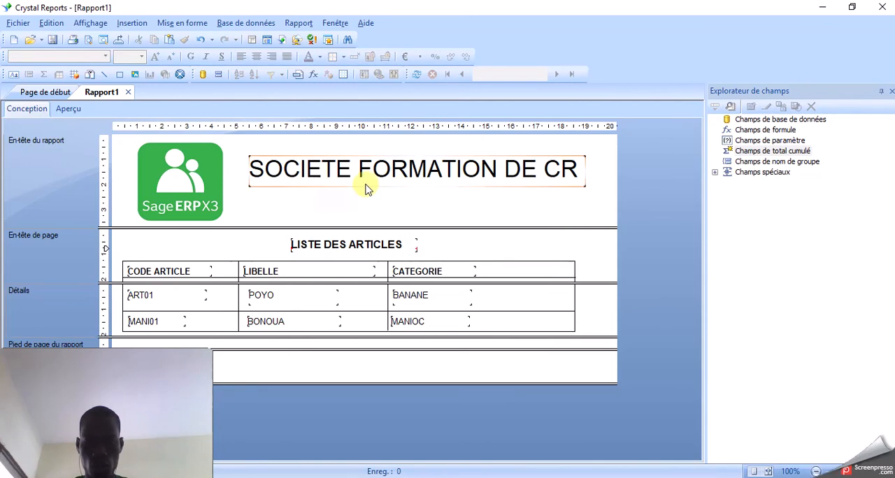
pyautogui.click(367, 186)
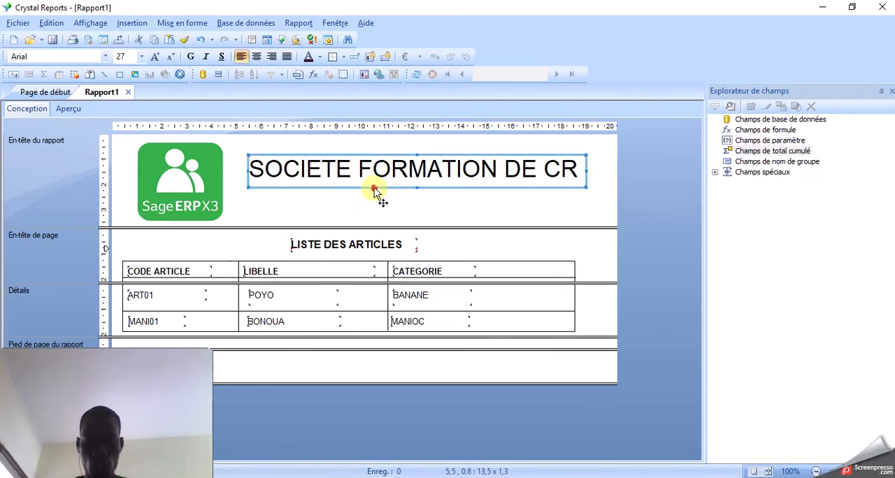
pyautogui.rightClick(374, 188)
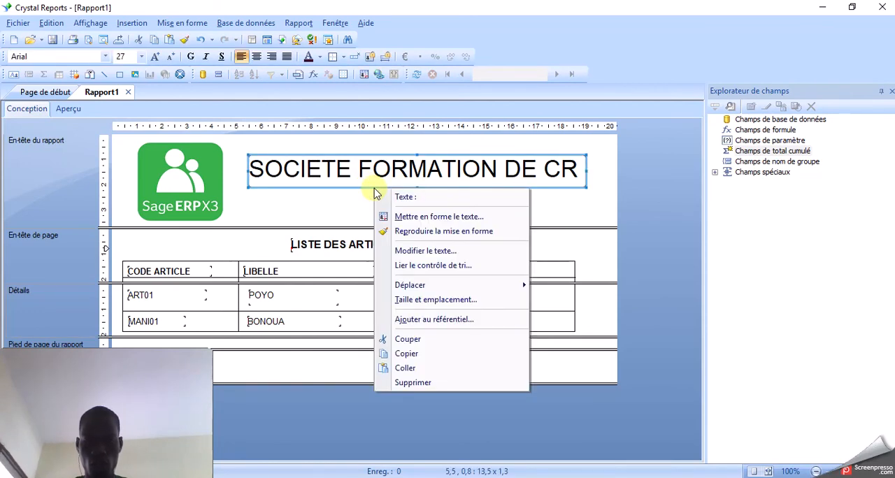
pyautogui.click(412, 219)
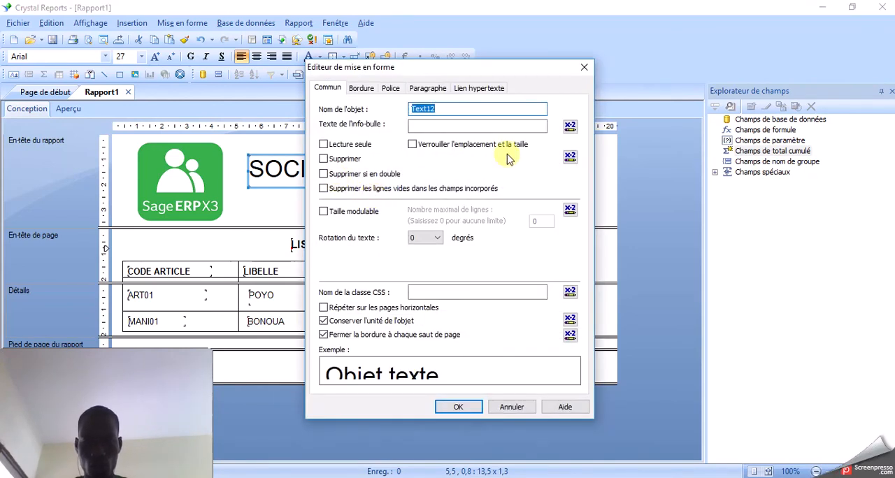
pyautogui.click(389, 90)
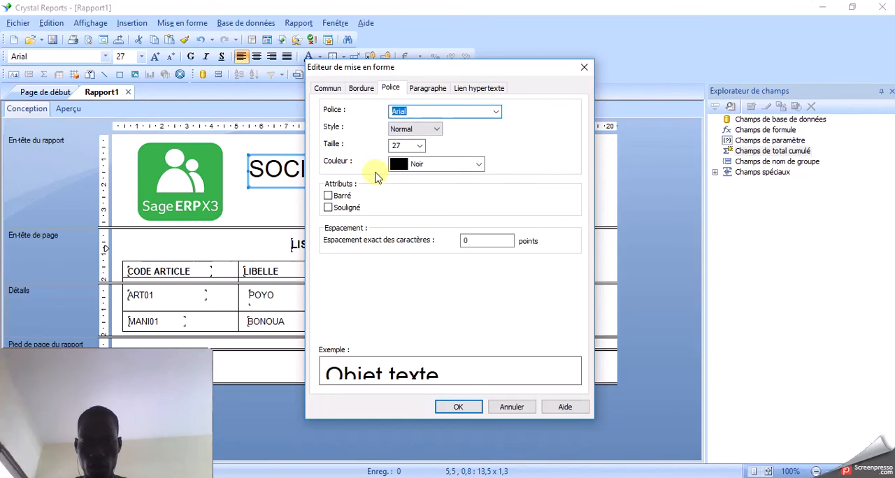
pyautogui.click(480, 165)
pyautogui.click(437, 181)
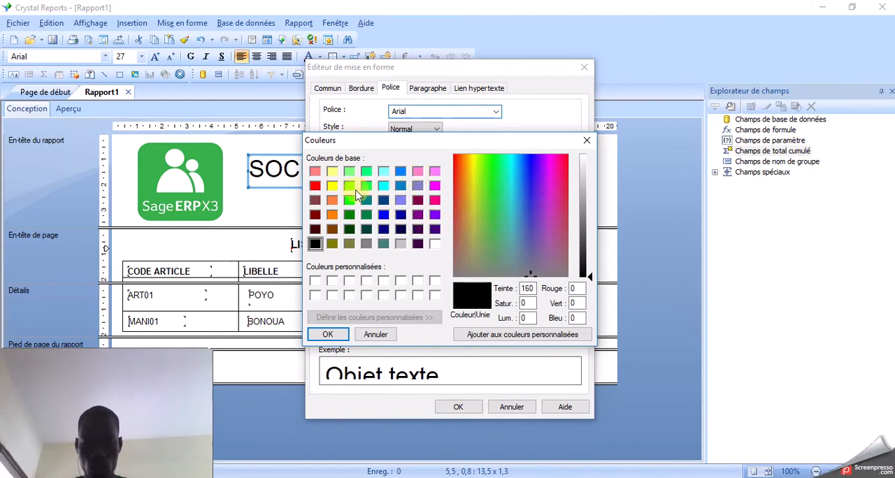
pyautogui.click(401, 173)
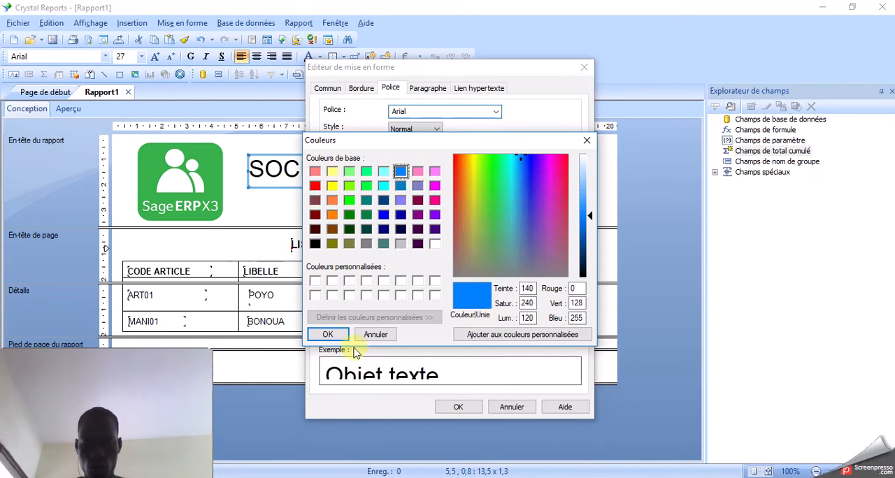
pyautogui.click(332, 335)
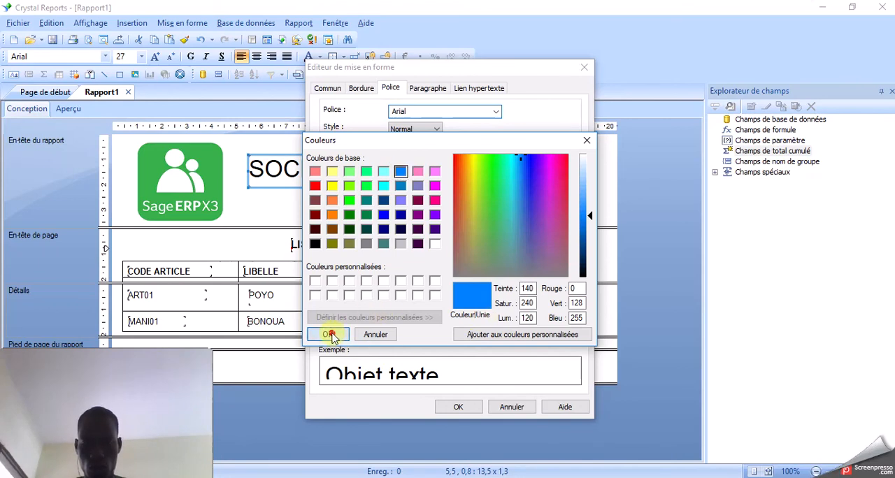
pyautogui.click(454, 408)
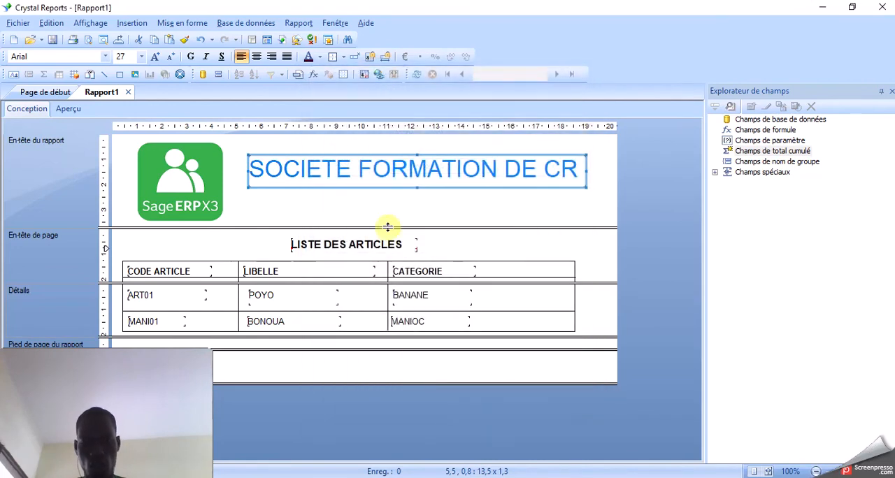
pyautogui.click(394, 202)
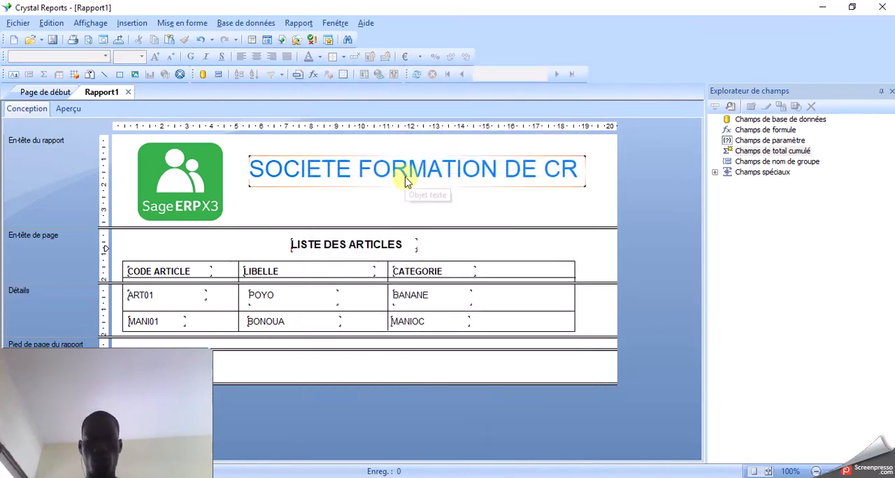
pyautogui.click(407, 181)
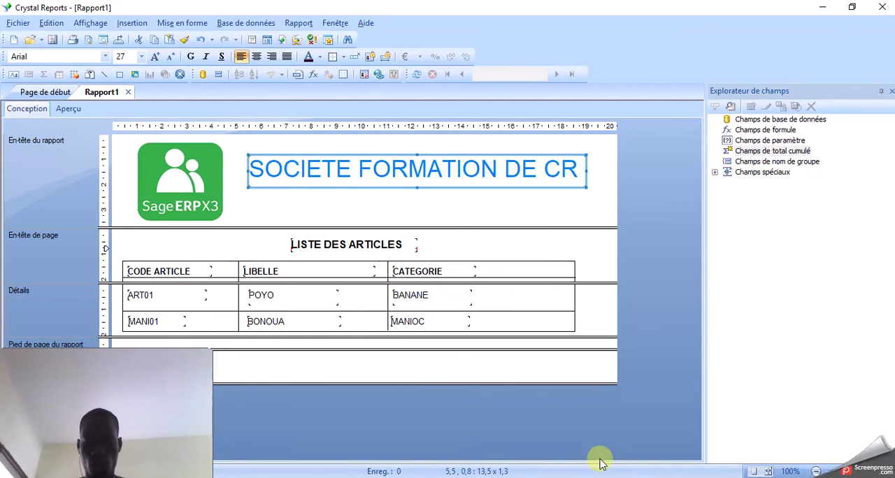
# - Check the expected layout in PowerPoint and add the special field Date impression, about 2.7 cm wide, under the company name's right end
pyautogui.hotkey('alt', 'Tab')
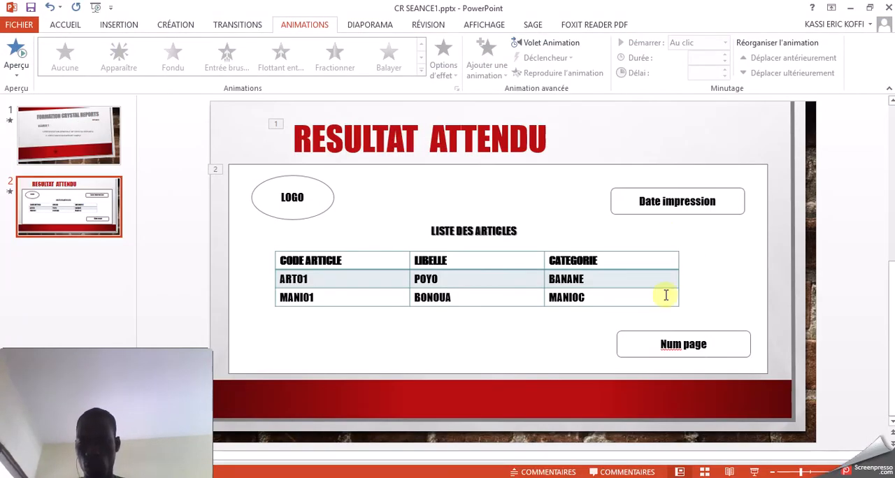
pyautogui.hotkey('alt', 'Tab')
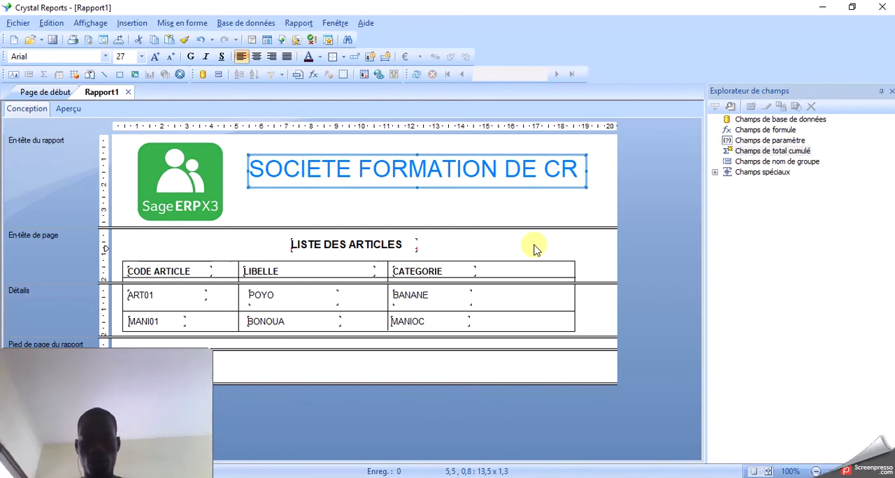
pyautogui.click(714, 172)
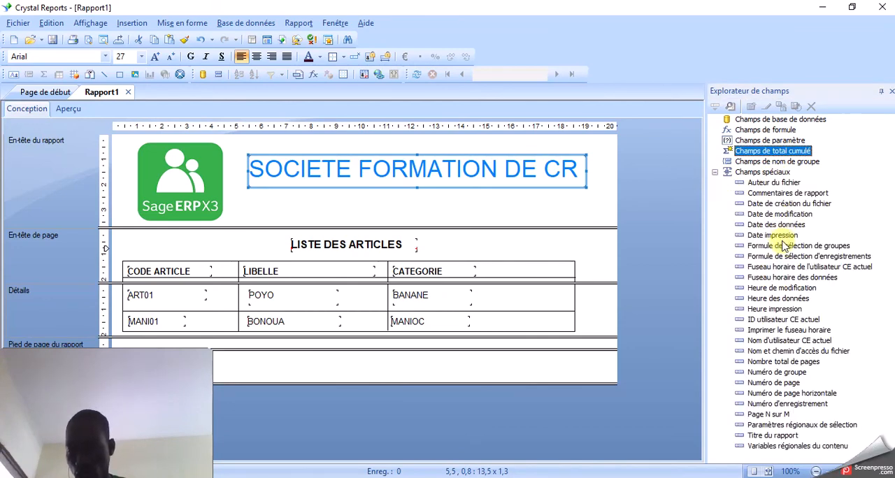
pyautogui.click(773, 235)
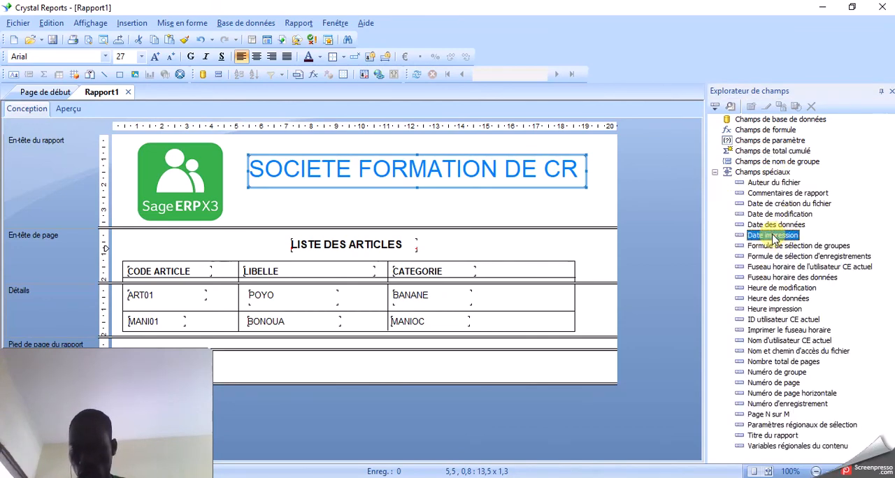
pyautogui.moveTo(772, 238); pyautogui.dragTo(606, 203)
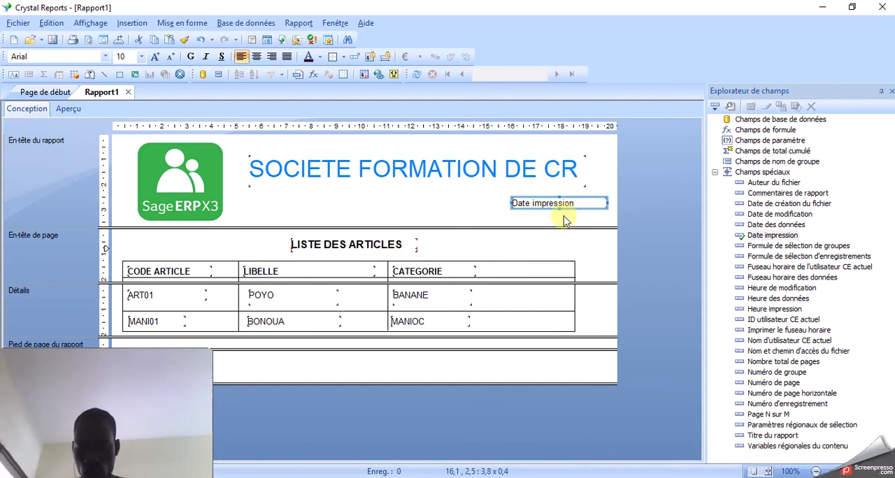
pyautogui.moveTo(606, 203); pyautogui.dragTo(579, 201)
pyautogui.click(605, 202)
pyautogui.click(564, 204)
pyautogui.click(606, 212)
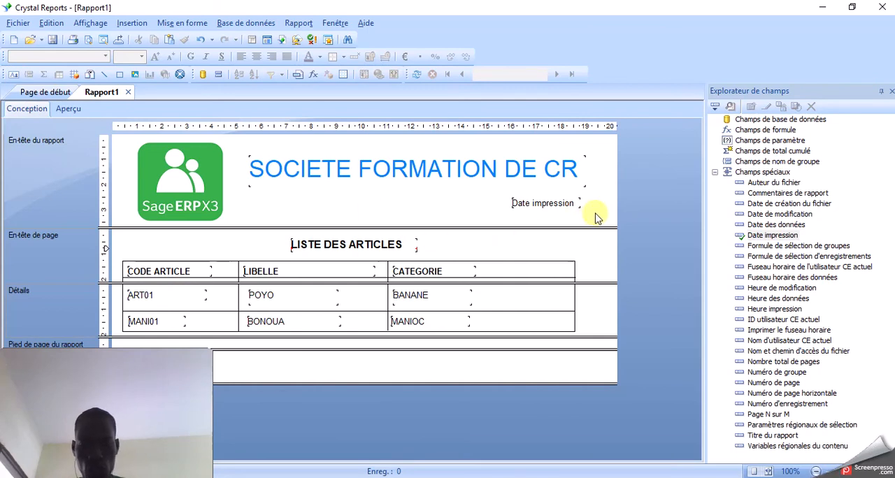
# - Add a text object about 3.4 × 0.4 cm reading Imprimé le just before the print date field in the report header
pyautogui.click(14, 74)
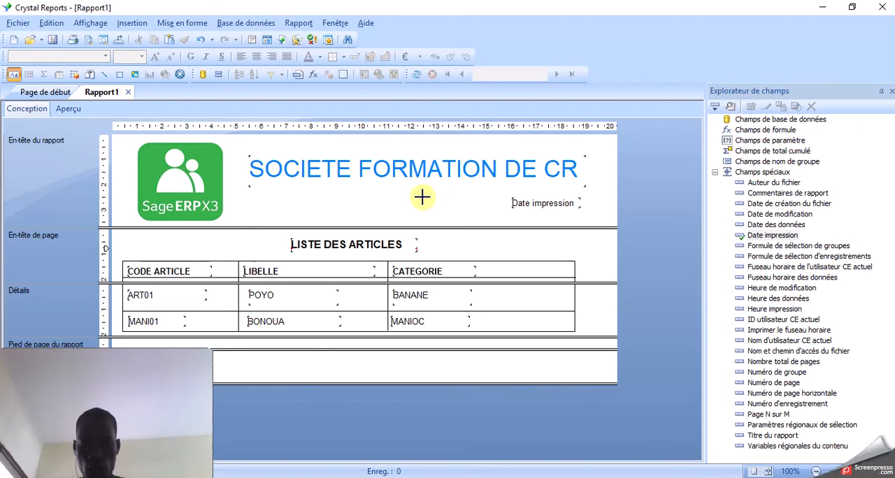
pyautogui.moveTo(421, 198); pyautogui.dragTo(509, 208)
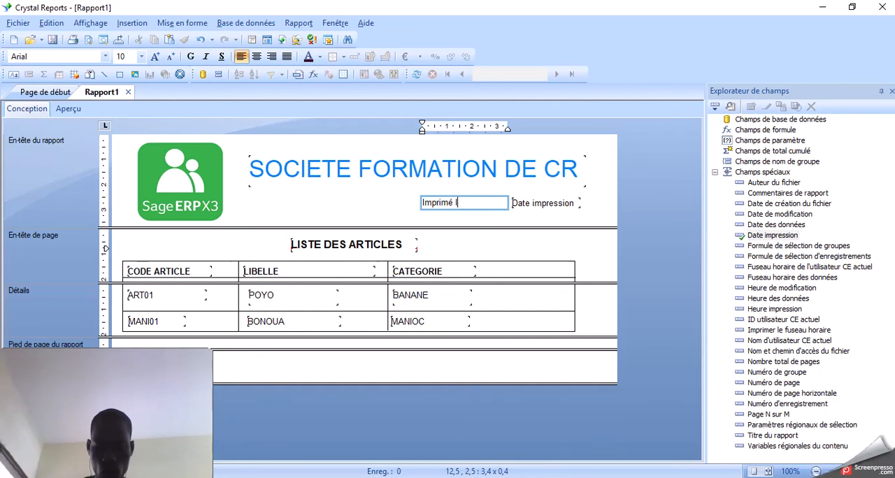
pyautogui.click(544, 220)
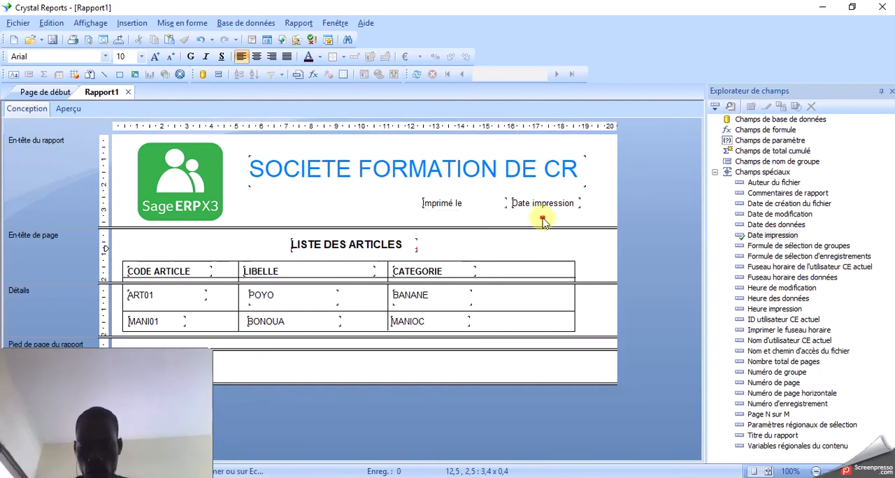
# - Narrow the Imprimé le text object to fit its wording and move the print date field directly beside it
pyautogui.click(497, 203)
pyautogui.moveTo(506, 203); pyautogui.dragTo(468, 203)
pyautogui.moveTo(529, 208); pyautogui.dragTo(475, 211)
pyautogui.press('alt')
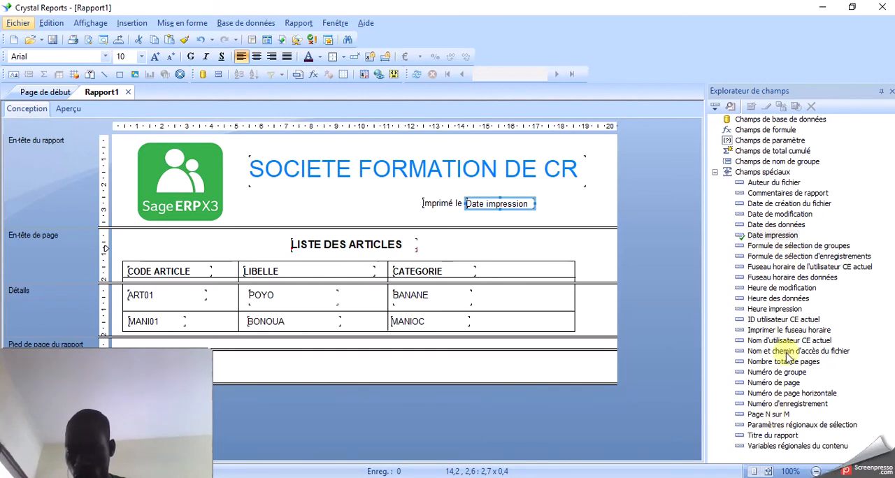
# - Add the special field Heure impression after the print date, with a small text object reading à set closely between them
pyautogui.click(784, 363)
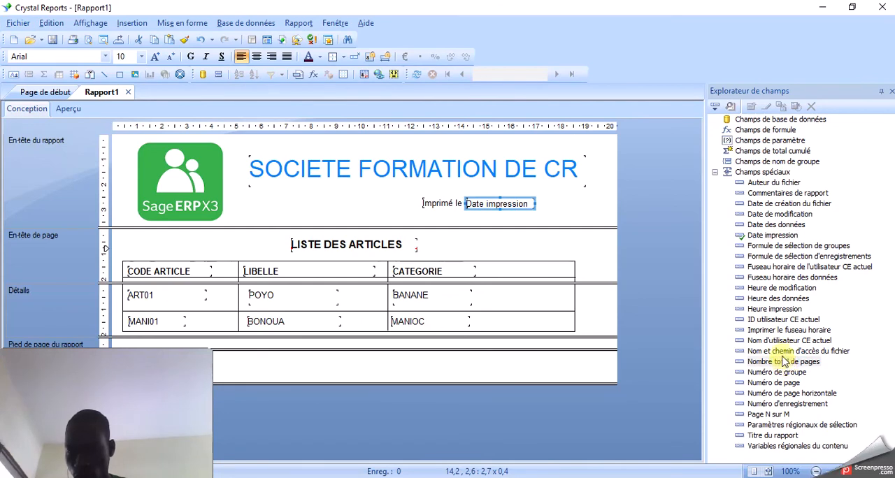
pyautogui.moveTo(772, 308); pyautogui.dragTo(574, 204)
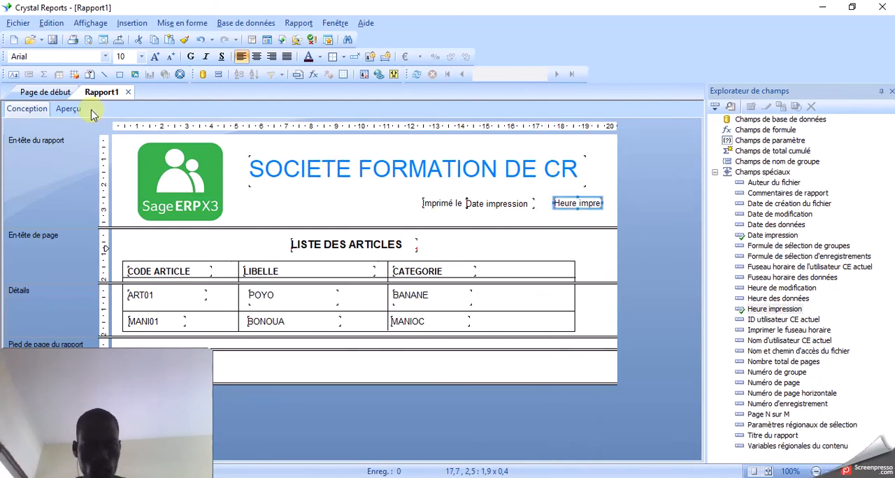
pyautogui.click(14, 74)
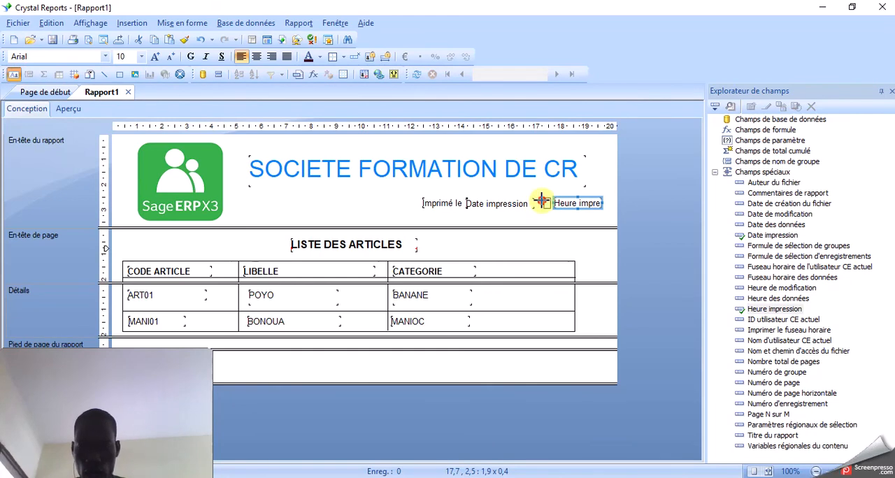
pyautogui.moveTo(546, 203); pyautogui.dragTo(549, 221)
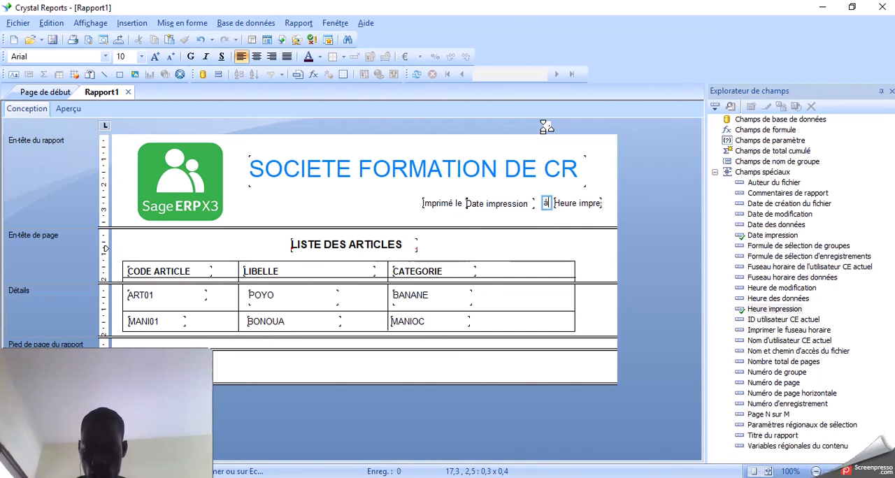
pyautogui.click(545, 224)
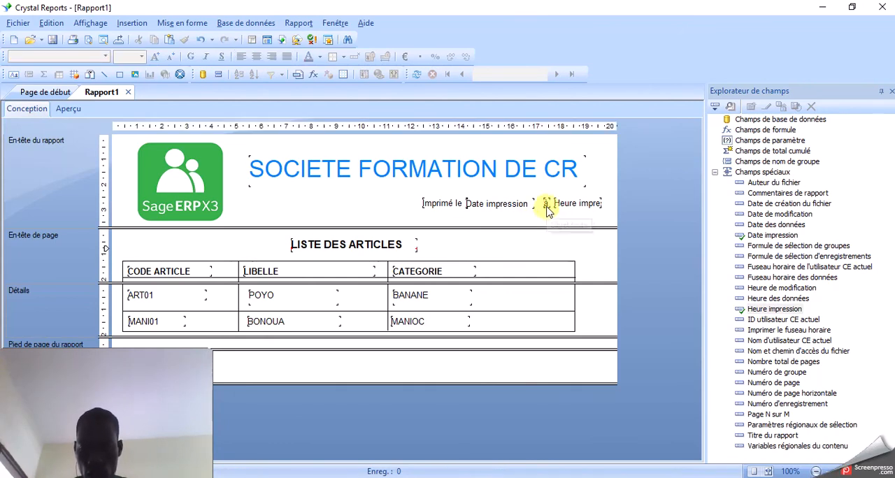
pyautogui.moveTo(547, 211)
pyautogui.mouseDown()
pyautogui.moveTo(565, 211)
pyautogui.moveTo(554, 211)
pyautogui.mouseUp()
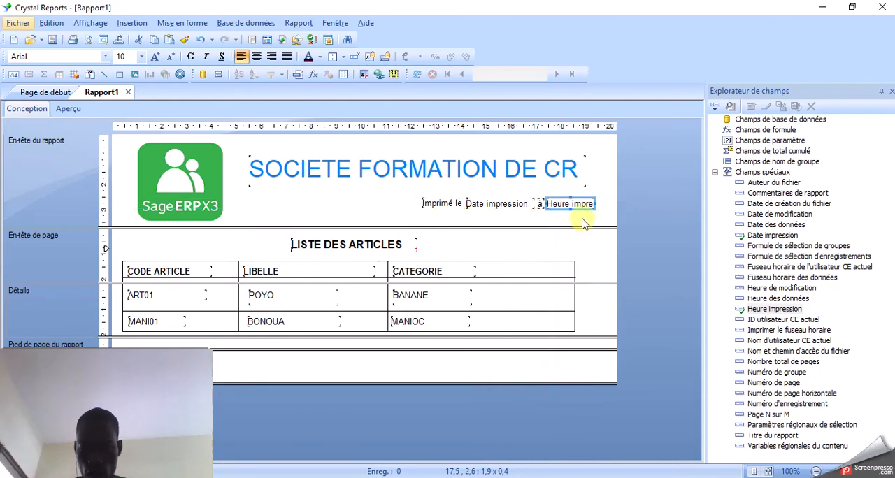
pyautogui.click(584, 224)
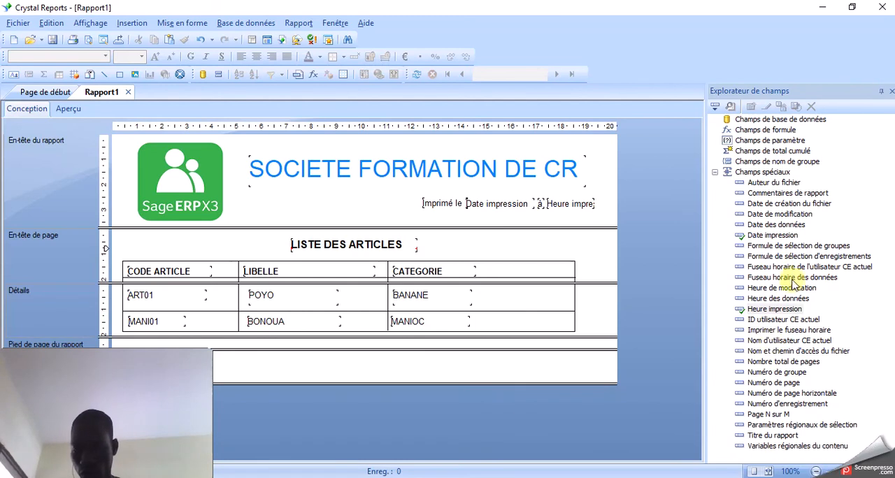
# - Add the special field Page N sur M, about 3.5 × 0.4 cm, near the far end of the page footer
pyautogui.click(769, 415)
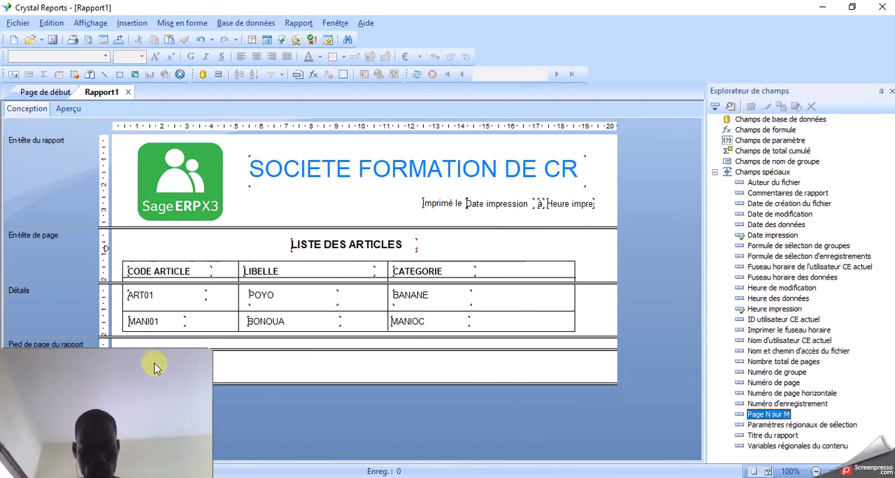
pyautogui.moveTo(157, 363); pyautogui.dragTo(628, 5)
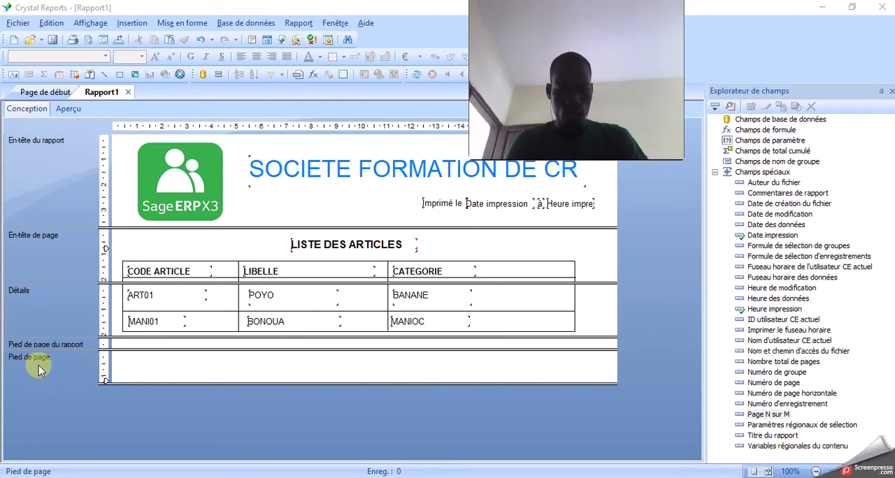
pyautogui.moveTo(320, 384); pyautogui.dragTo(311, 365)
pyautogui.moveTo(103, 381); pyautogui.dragTo(103, 367)
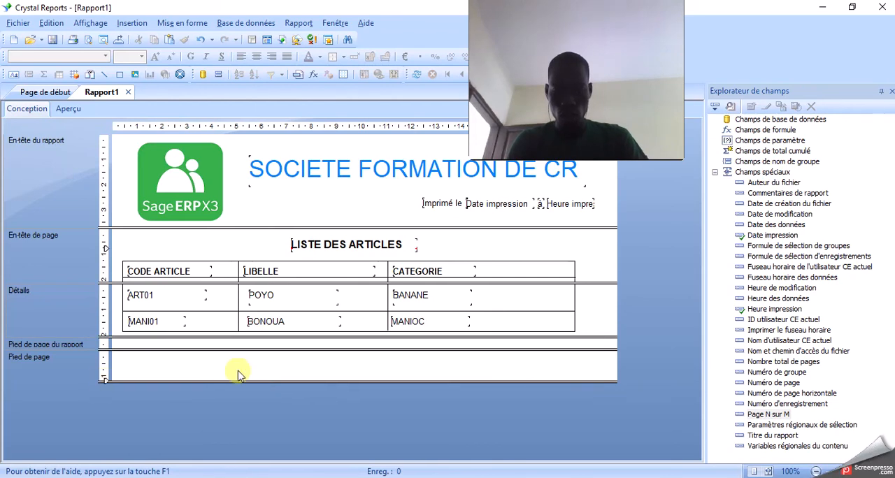
pyautogui.click(764, 415)
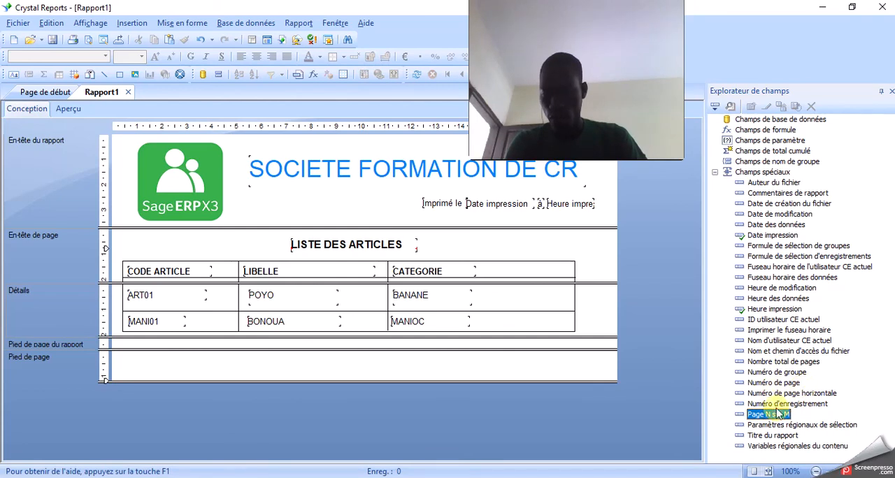
pyautogui.moveTo(771, 418); pyautogui.dragTo(526, 370)
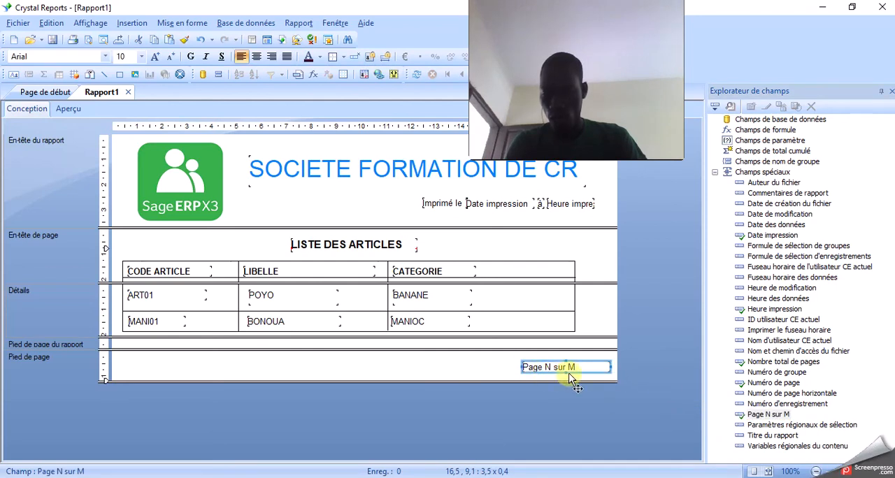
# - Add the special field Numéro de page, about 1.6 × 0.4 cm, to the page footer before the Page N sur M field
pyautogui.click(781, 384)
pyautogui.moveTo(782, 383); pyautogui.dragTo(409, 368)
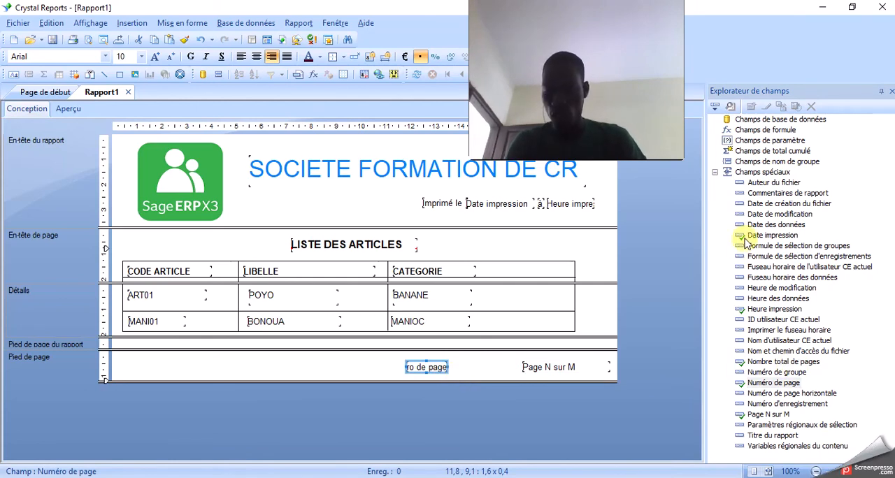
pyautogui.click(765, 415)
pyautogui.moveTo(762, 416)
pyautogui.mouseDown()
pyautogui.moveTo(531, 362)
pyautogui.moveTo(775, 417)
pyautogui.mouseUp()
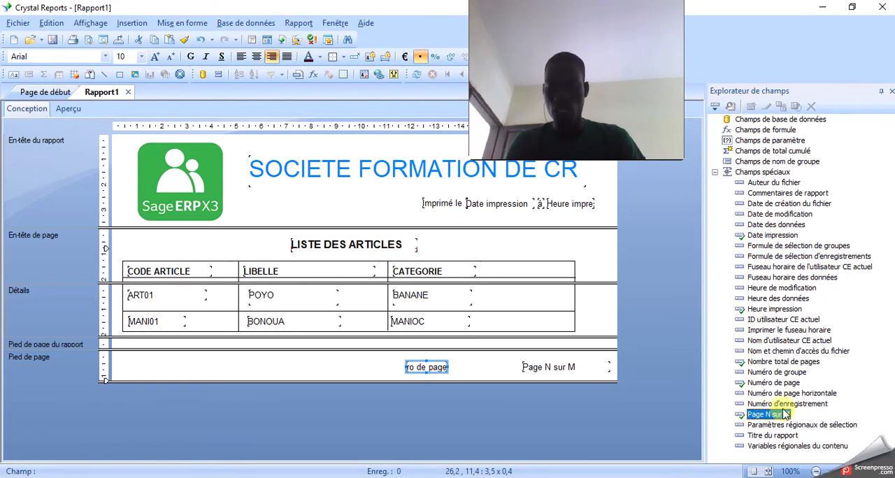
pyautogui.click(428, 366)
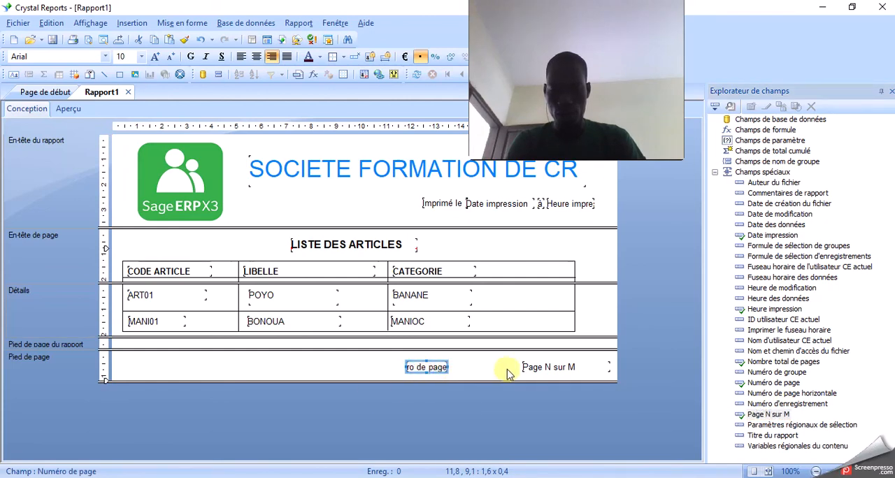
pyautogui.moveTo(536, 365); pyautogui.dragTo(415, 366)
pyautogui.click(562, 366)
pyautogui.click(427, 366)
pyautogui.click(547, 367)
pyautogui.click(412, 366)
pyautogui.click(529, 366)
pyautogui.click(434, 371)
pyautogui.click(530, 368)
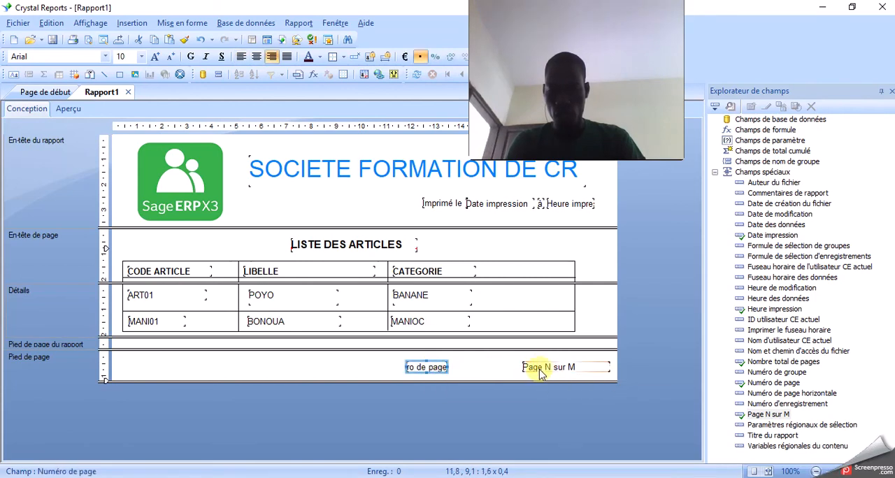
pyautogui.click(459, 370)
pyautogui.click(550, 371)
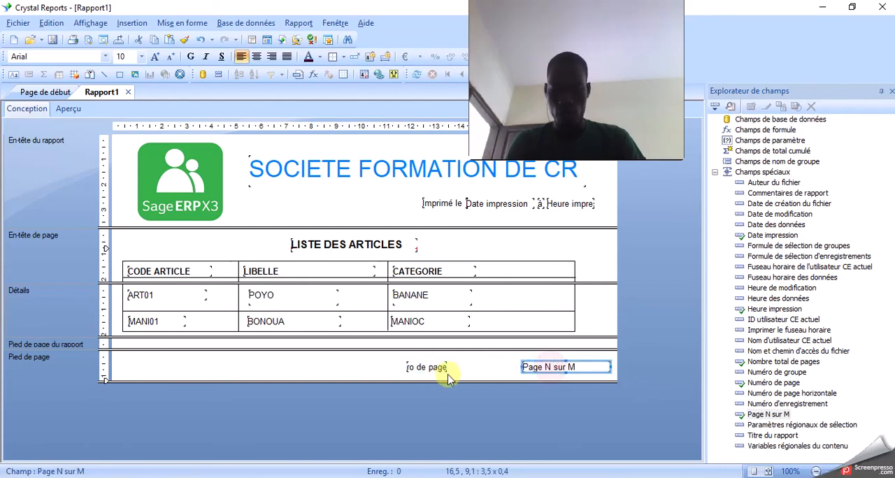
pyautogui.click(420, 366)
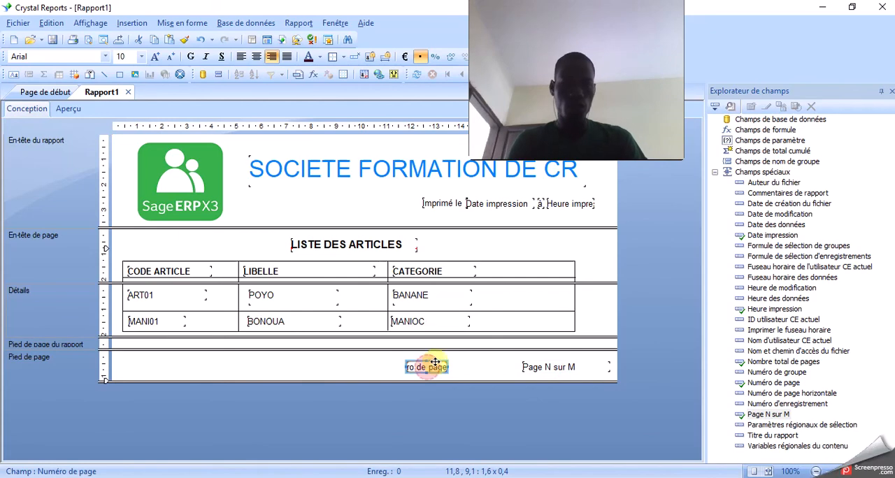
# - Preview the report and compare how the two page number fields print at the foot of the page
pyautogui.click(69, 109)
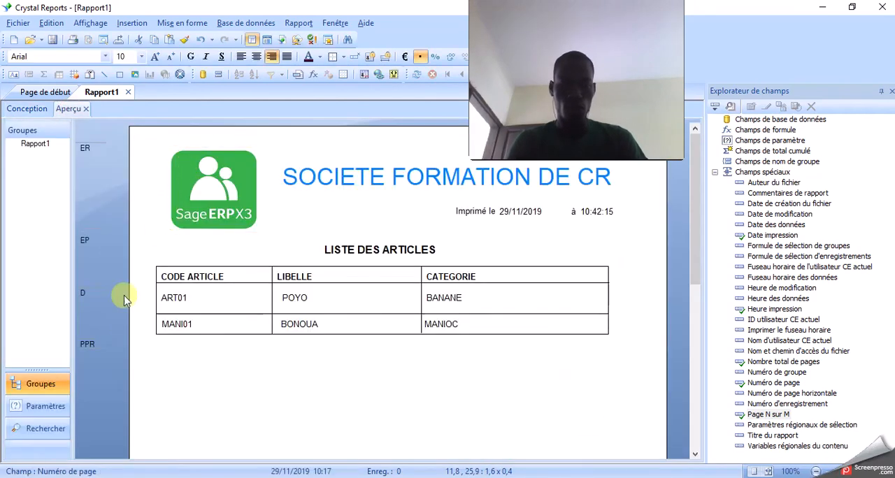
pyautogui.click(529, 398)
pyautogui.scroll(-5, 532, 399)
pyautogui.scroll(-3, 533, 402)
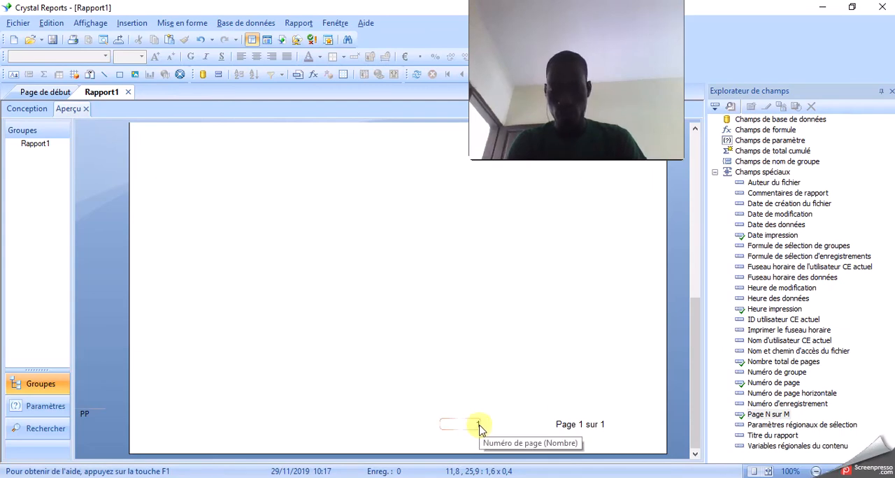
pyautogui.click(586, 434)
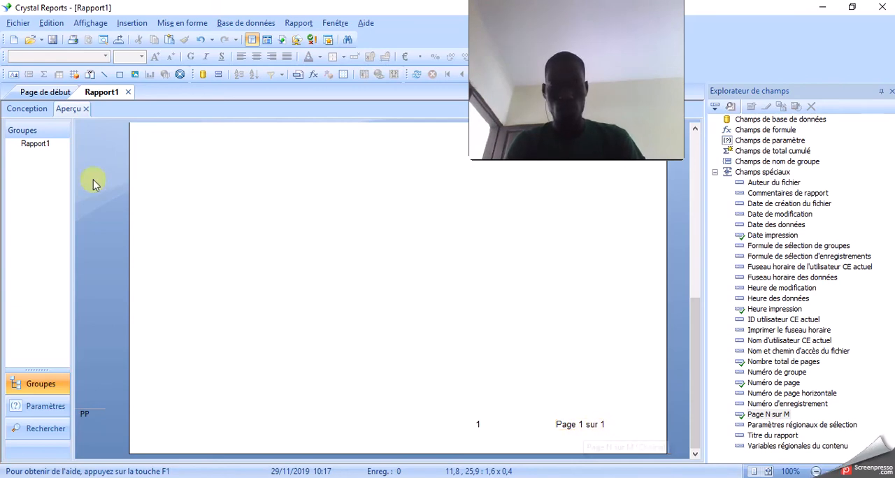
# - Stretch the Details section below the table to about 16 cm high and preview the lengthened report
pyautogui.click(34, 109)
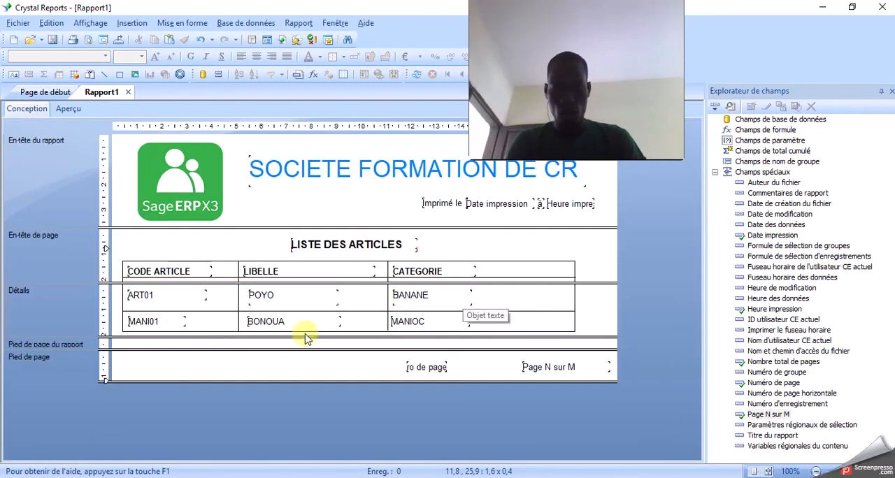
pyautogui.moveTo(107, 340); pyautogui.dragTo(74, 467)
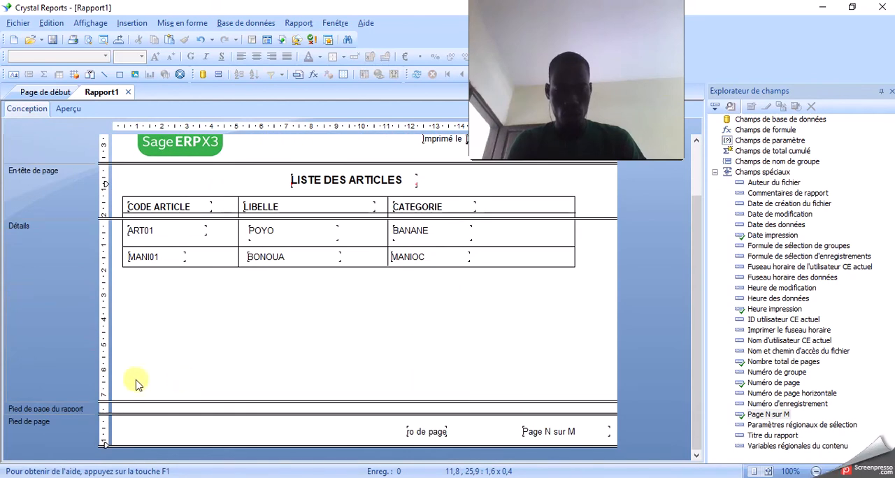
pyautogui.moveTo(110, 402); pyautogui.dragTo(94, 477)
pyautogui.moveTo(103, 398); pyautogui.dragTo(100, 477)
pyautogui.scroll(-1, 143, 416)
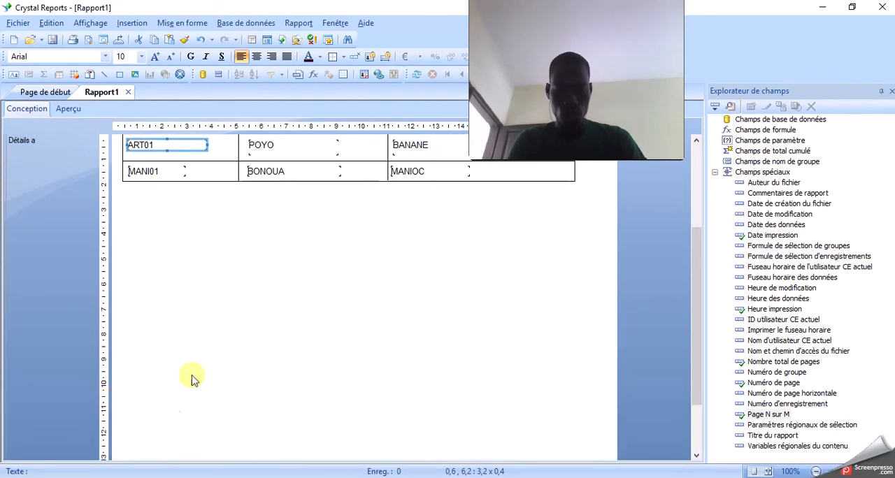
pyautogui.scroll(-2, 192, 372)
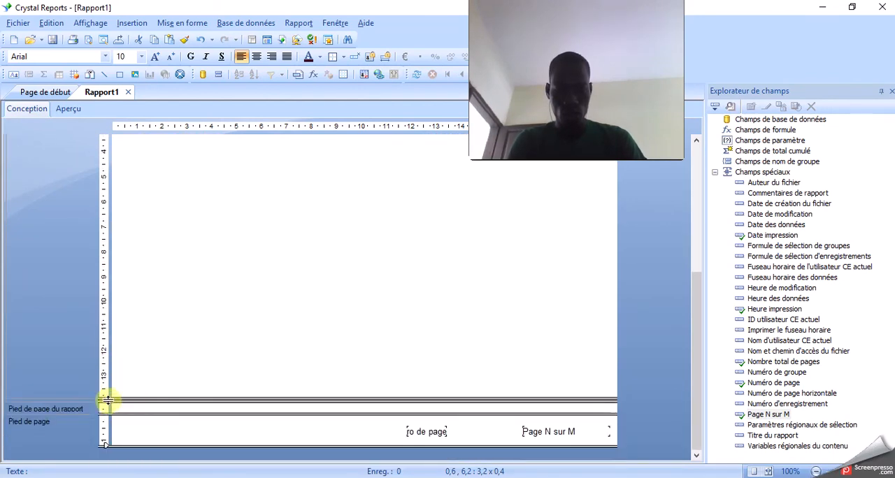
pyautogui.scroll(10, 184, 380)
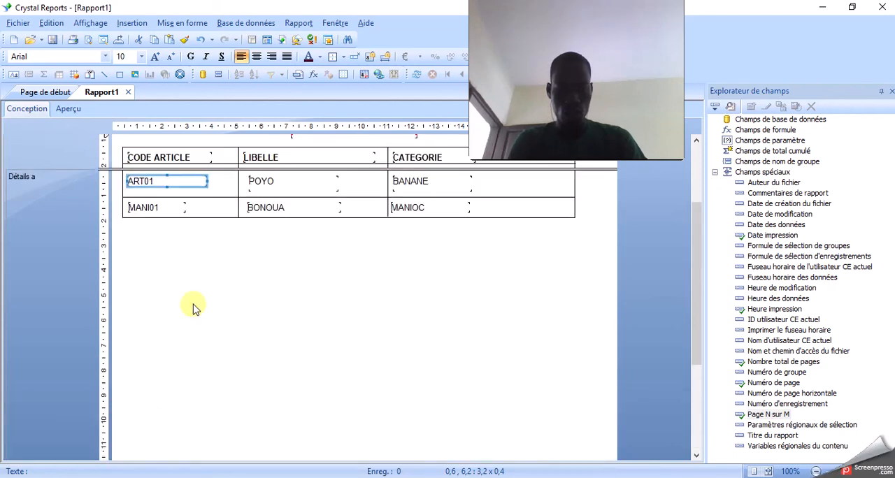
pyautogui.click(68, 110)
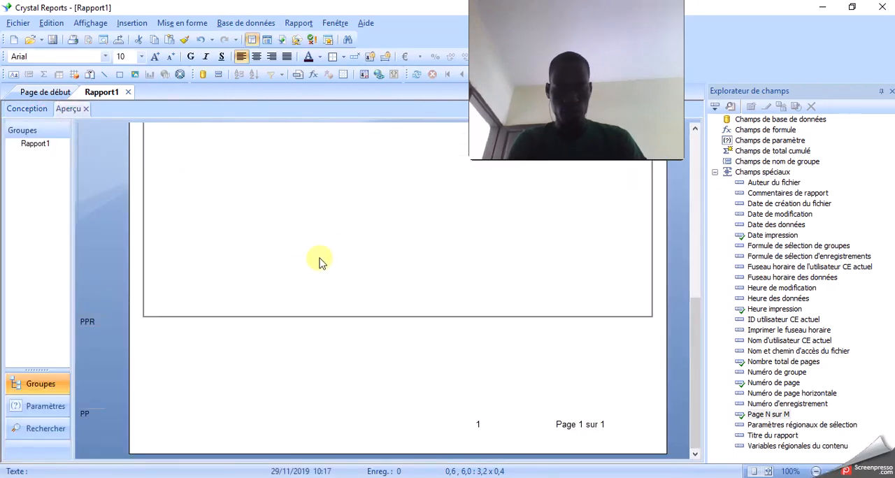
pyautogui.scroll(5, 302, 265)
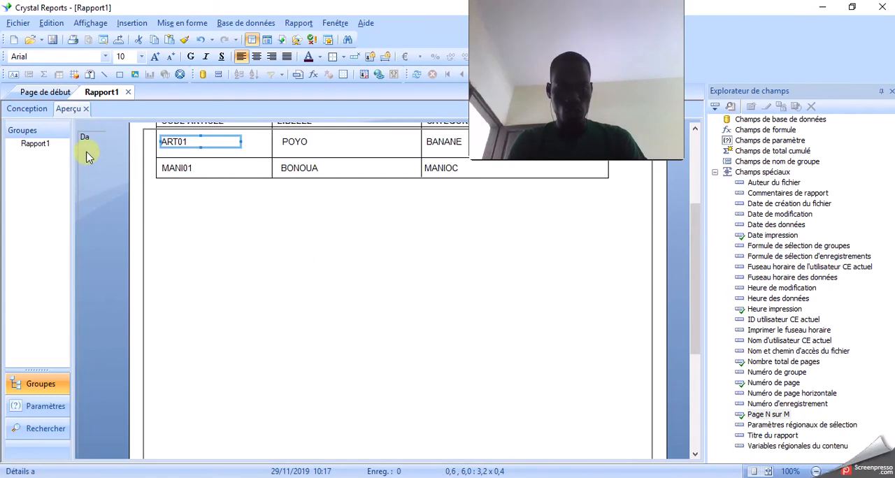
# - Back in the design view, enlarge section Détails b to about 2 cm and Détails a to about 31 cm high
pyautogui.click(27, 109)
pyautogui.scroll(-10, 263, 251)
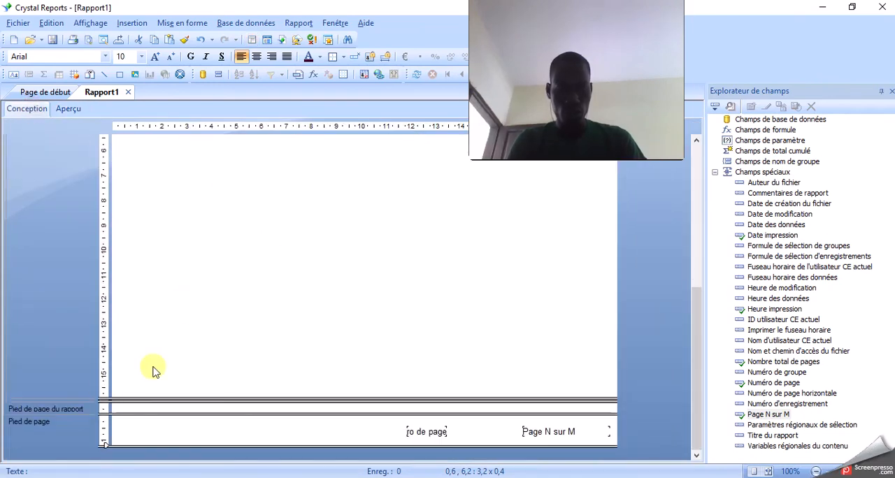
pyautogui.click(110, 396)
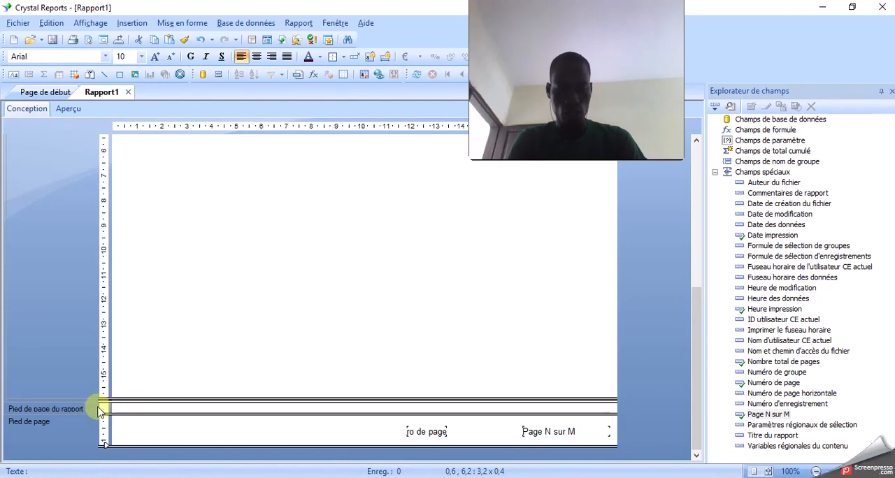
pyautogui.moveTo(100, 401); pyautogui.dragTo(100, 449)
pyautogui.scroll(-2, 151, 396)
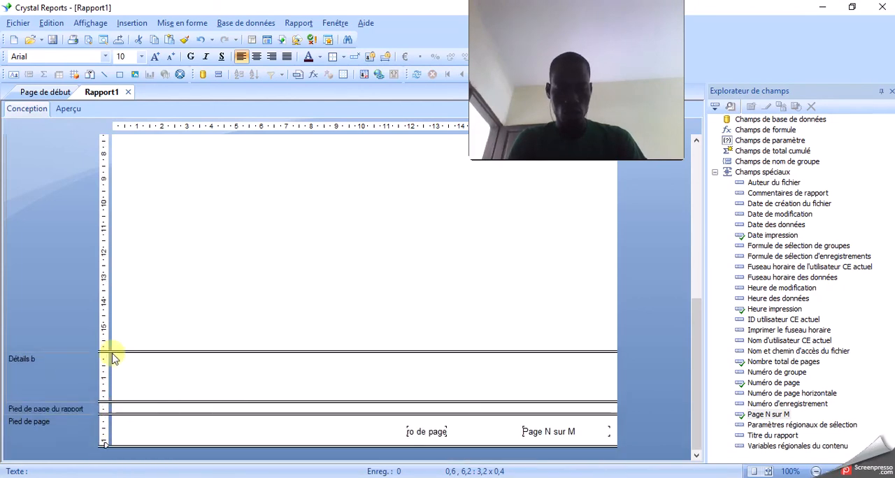
pyautogui.moveTo(100, 476); pyautogui.dragTo(100, 477)
pyautogui.scroll(-3, 126, 395)
pyautogui.moveTo(109, 351); pyautogui.dragTo(107, 476)
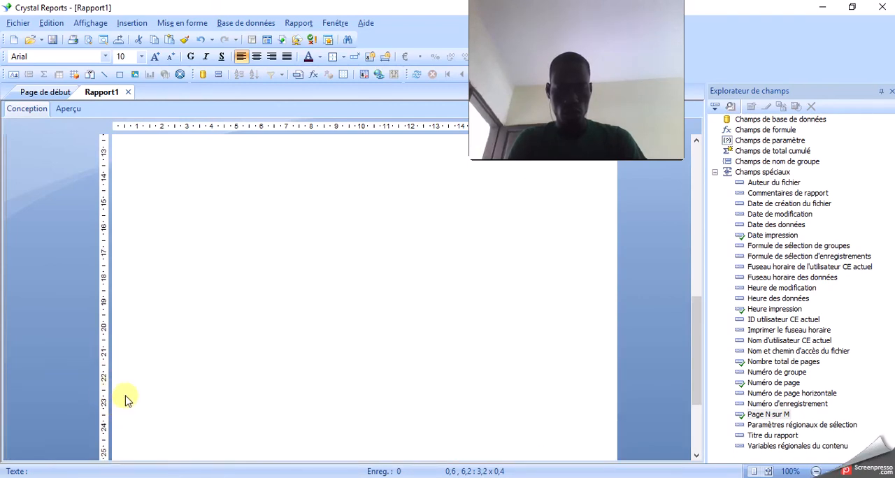
pyautogui.scroll(-3, 126, 399)
pyautogui.moveTo(110, 350); pyautogui.dragTo(108, 441)
pyautogui.scroll(-3, 132, 324)
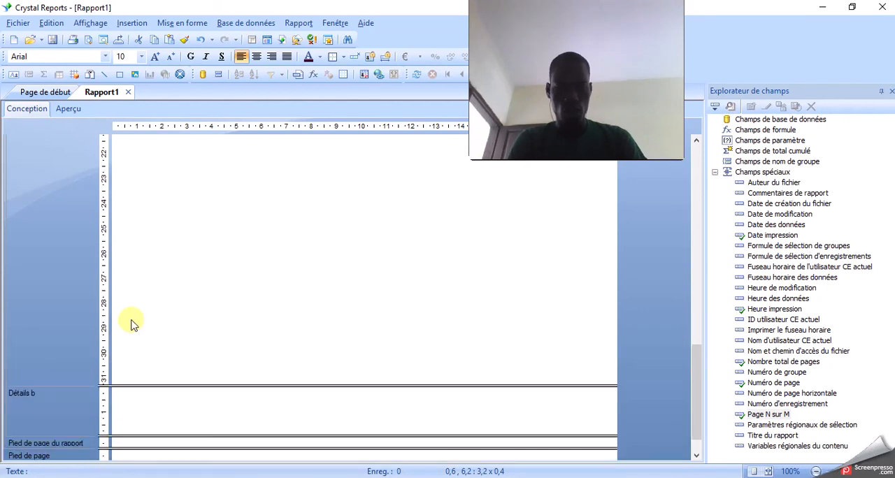
# - Preview the report and check the page numbering in the footer and the layout of the first page
pyautogui.click(70, 109)
pyautogui.scroll(-5, 413, 353)
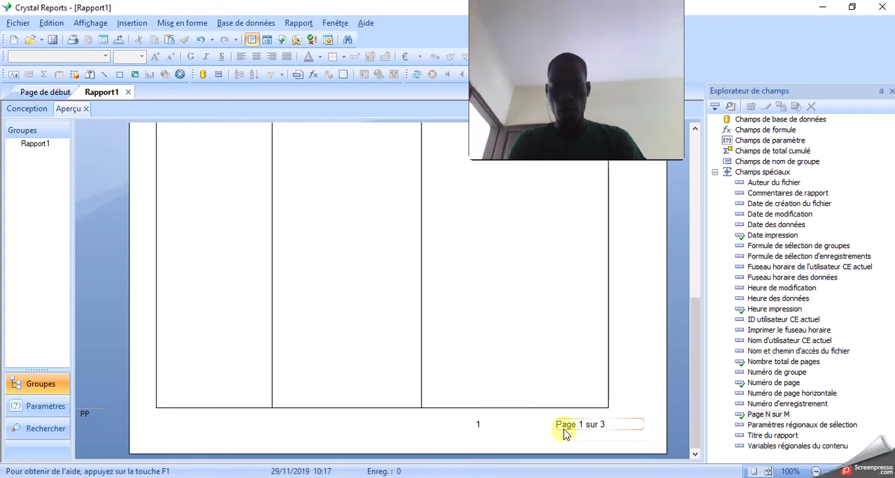
pyautogui.scroll(5, 473, 384)
pyautogui.scroll(3, 258, 232)
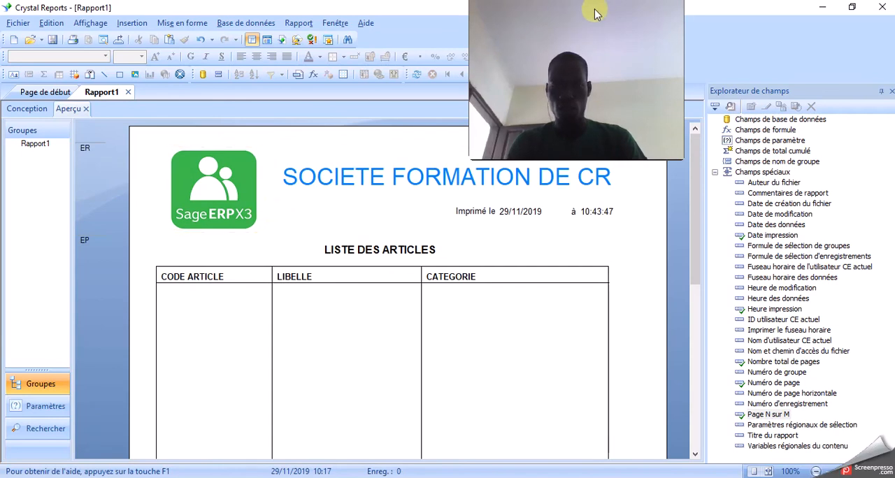